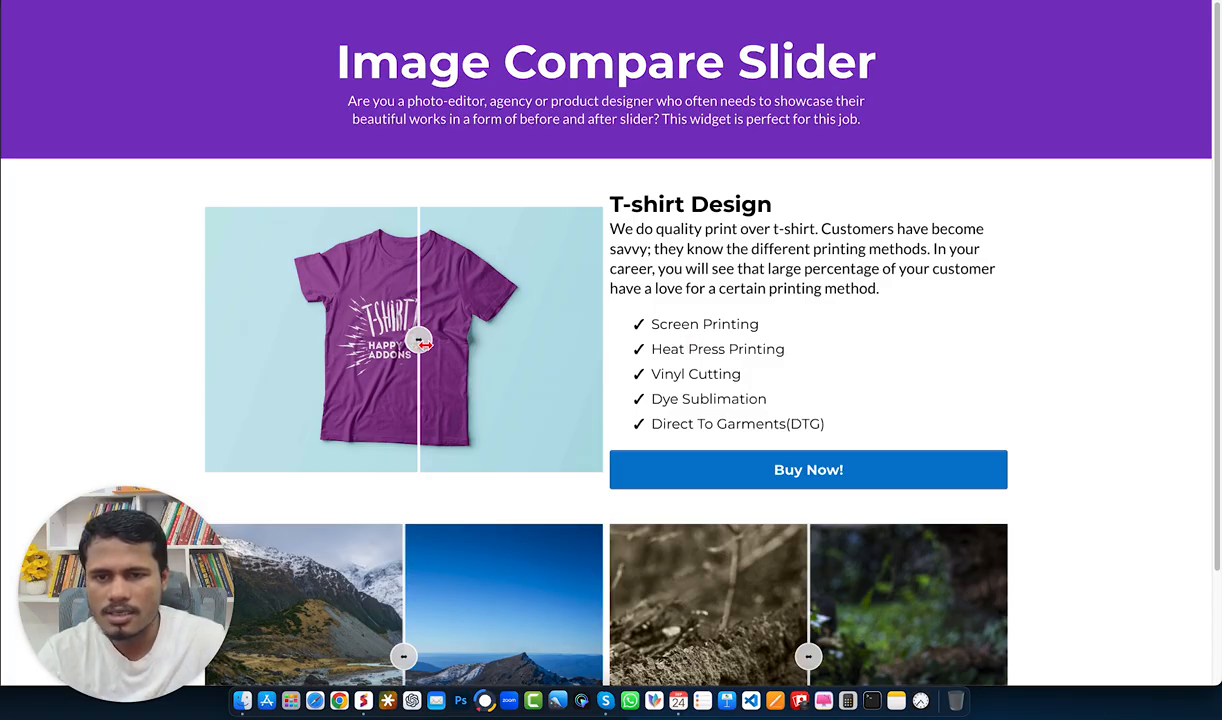
Step: Try the before/after sliders on the demo image compare page by moving their handles
{"action": "mouse_move", "coordinate": [420, 343]}
{"action": "left_mouse_down"}
{"action": "mouse_move", "coordinate": [316, 341]}
{"action": "mouse_move", "coordinate": [501, 348]}
{"action": "mouse_move", "coordinate": [278, 349]}
{"action": "mouse_move", "coordinate": [446, 345]}
{"action": "mouse_move", "coordinate": [363, 340]}
{"action": "mouse_move", "coordinate": [431, 347]}
{"action": "left_mouse_up"}
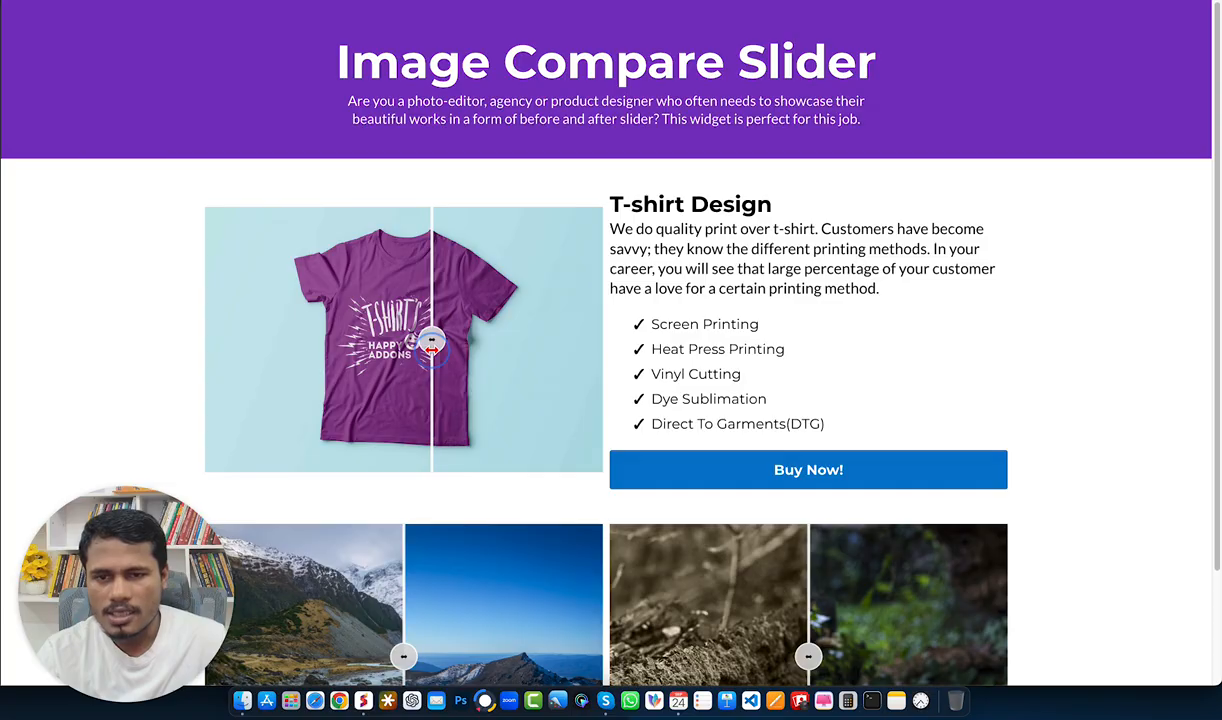
{"action": "scroll", "coordinate": [431, 345], "scroll_direction": "down", "scroll_amount": 5}
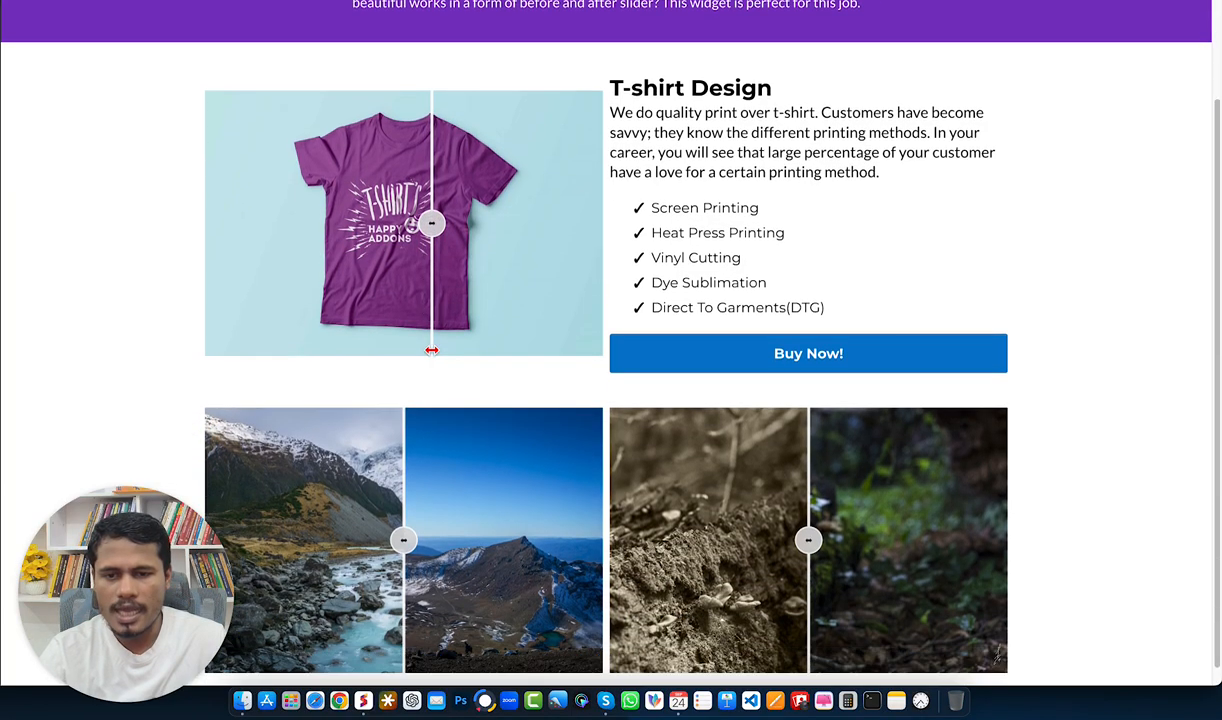
{"action": "left_click_drag", "start_coordinate": [404, 523], "coordinate": [376, 521]}
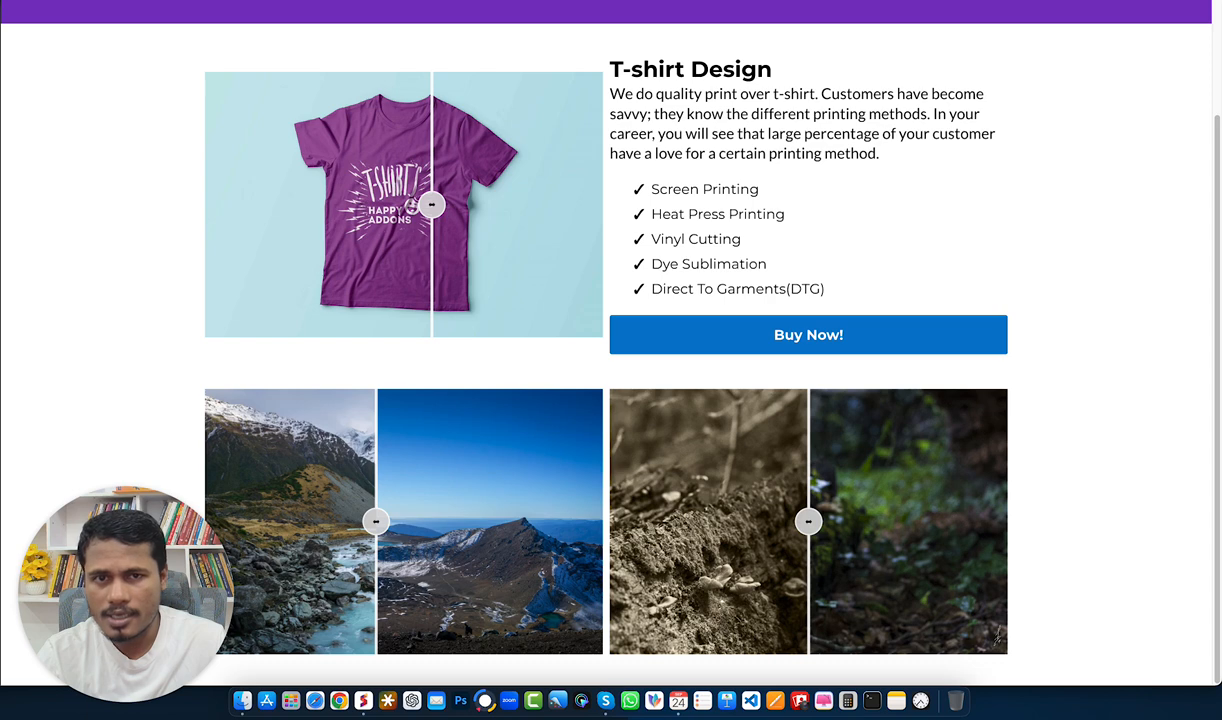
Step: Review the image comparison HTML snippet in the code snippets page
{"action": "key", "text": "ctrl+Tab"}
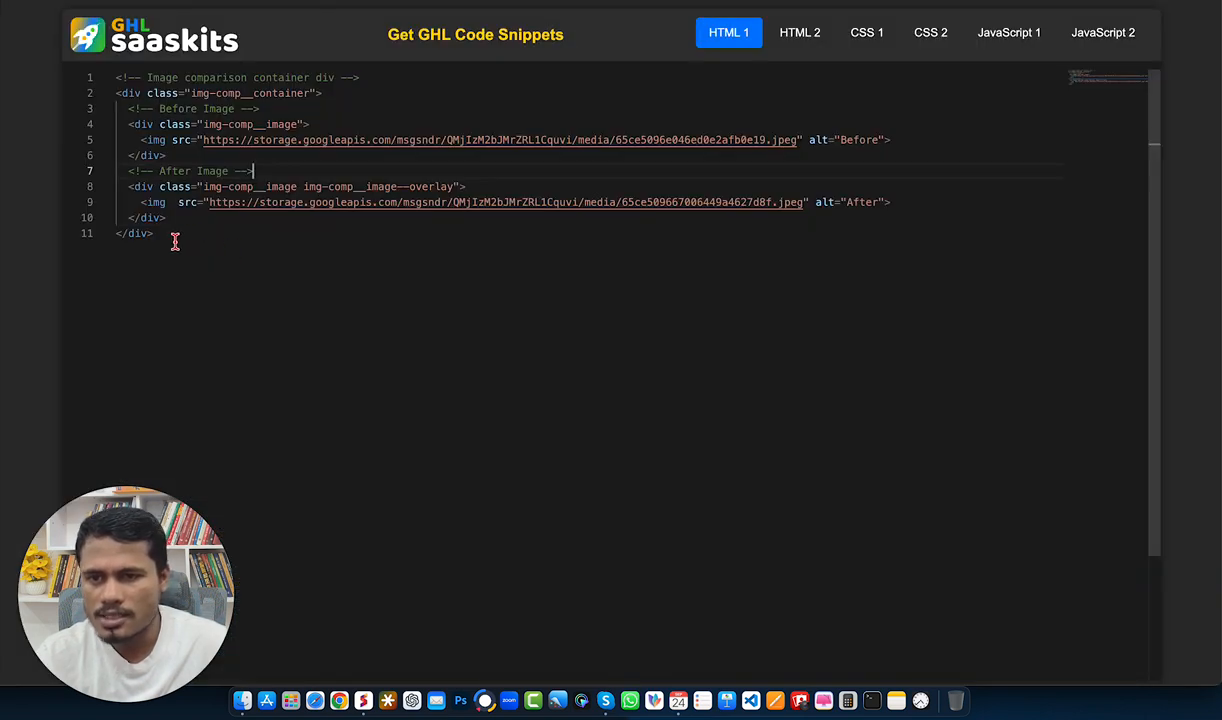
{"action": "left_click_drag", "start_coordinate": [173, 238], "coordinate": [113, 93]}
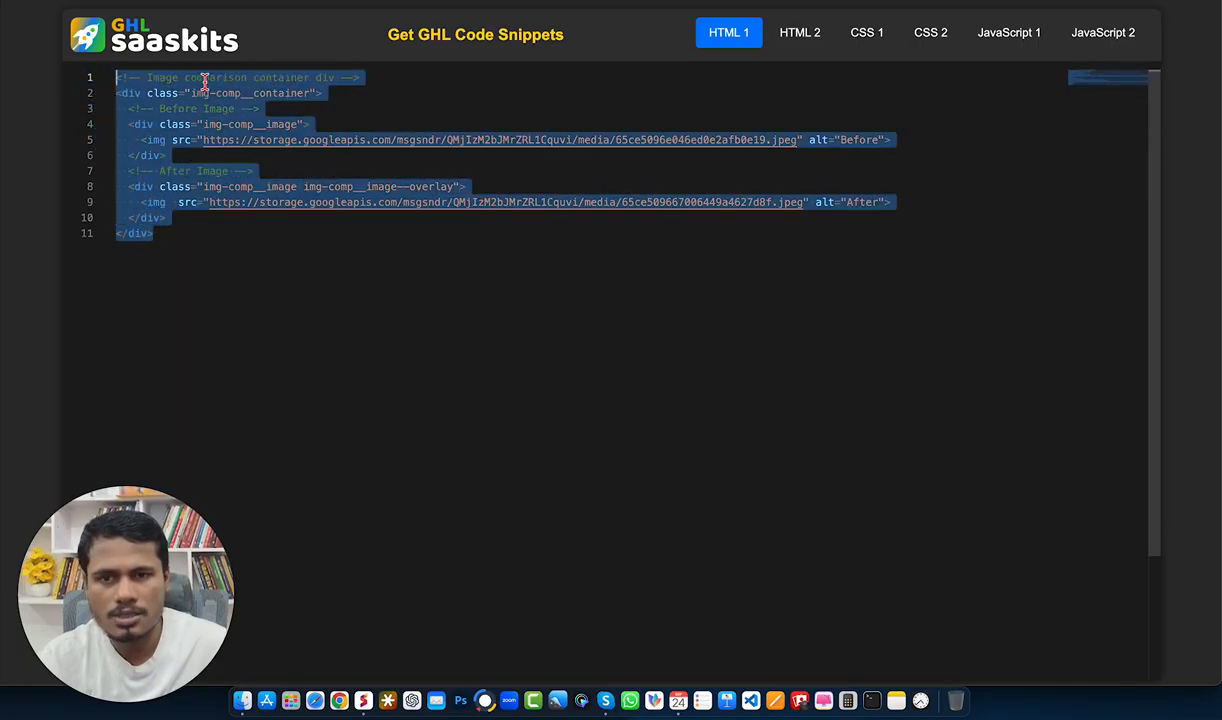
{"action": "left_click", "coordinate": [211, 235]}
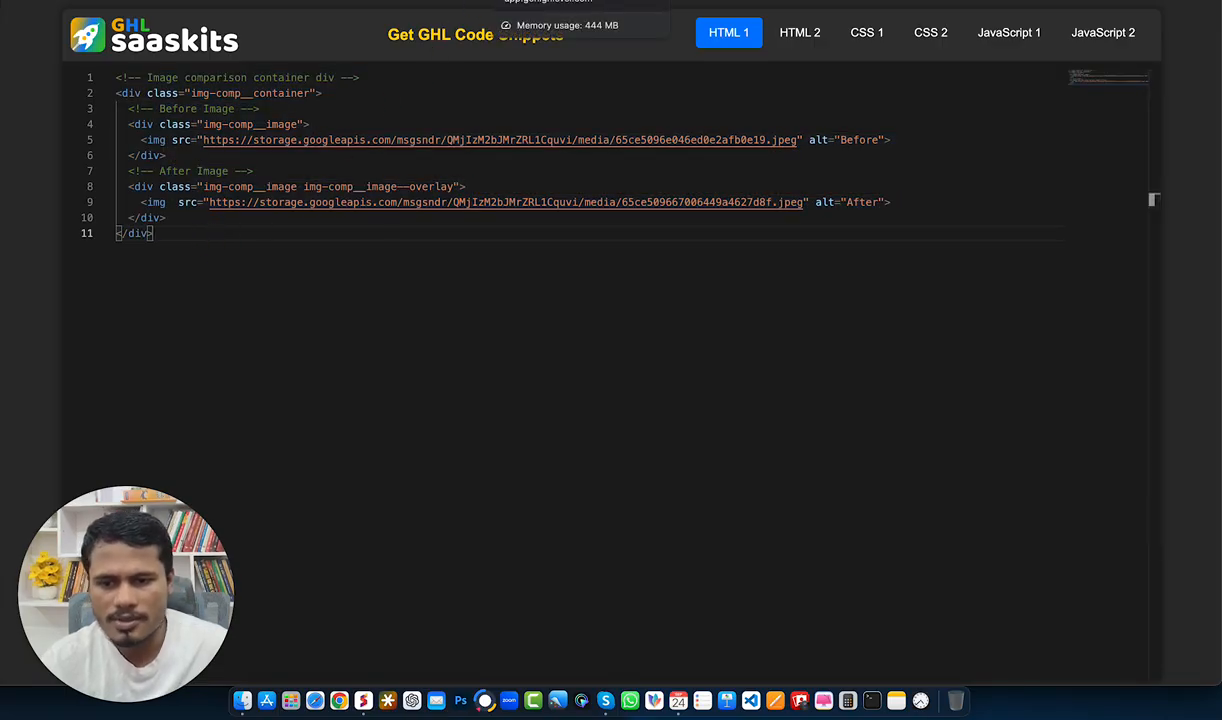
Step: Add an Image element below the custom code element and set its image to image-comparison-2.jpg from media storage
{"action": "left_click", "coordinate": [545, 1]}
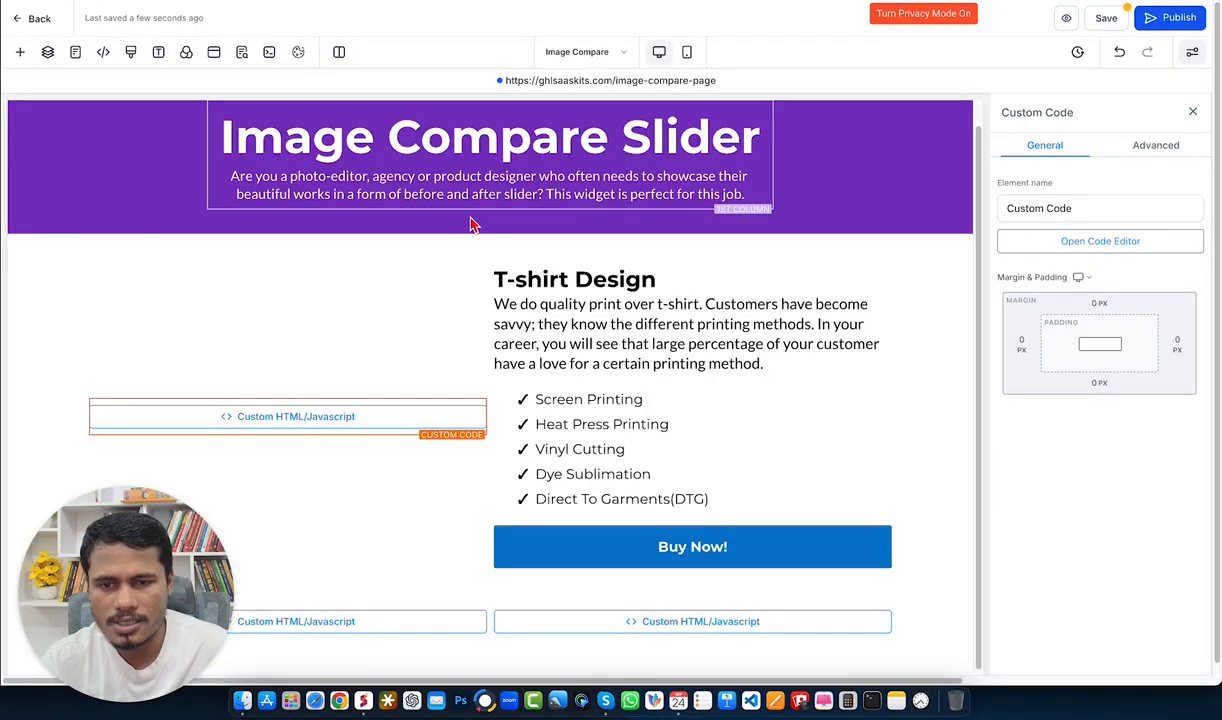
{"action": "left_click", "coordinate": [287, 438]}
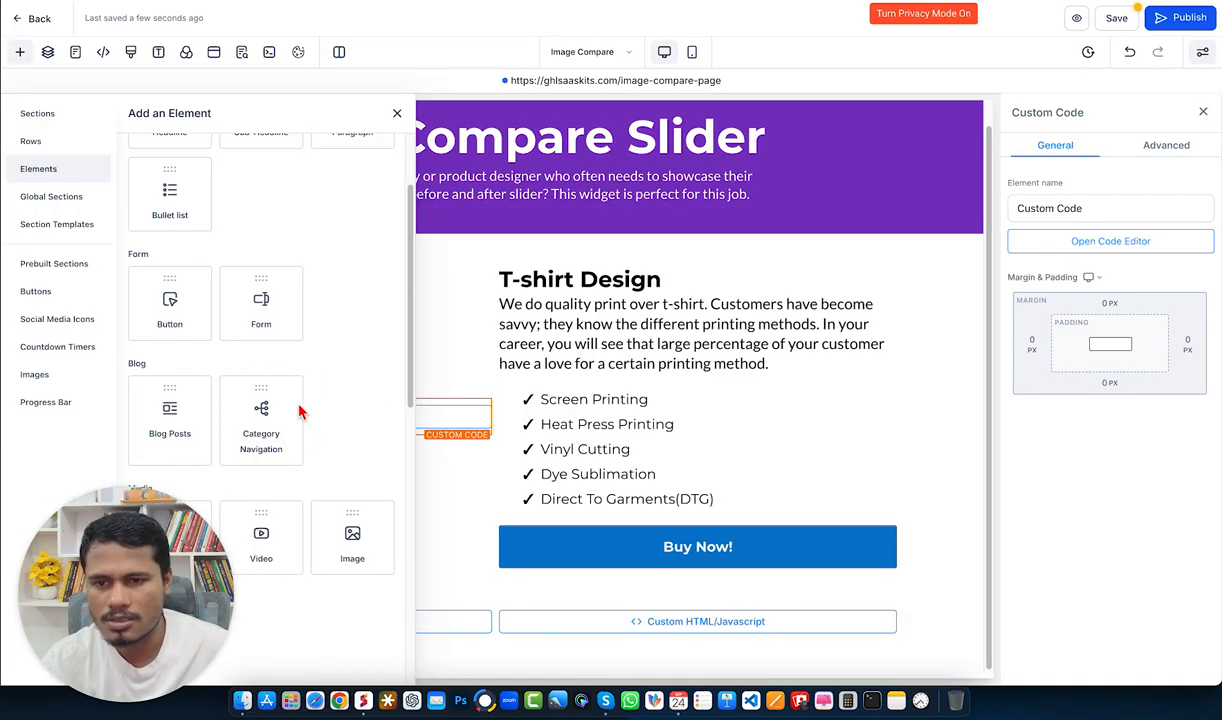
{"action": "left_click", "coordinate": [352, 522]}
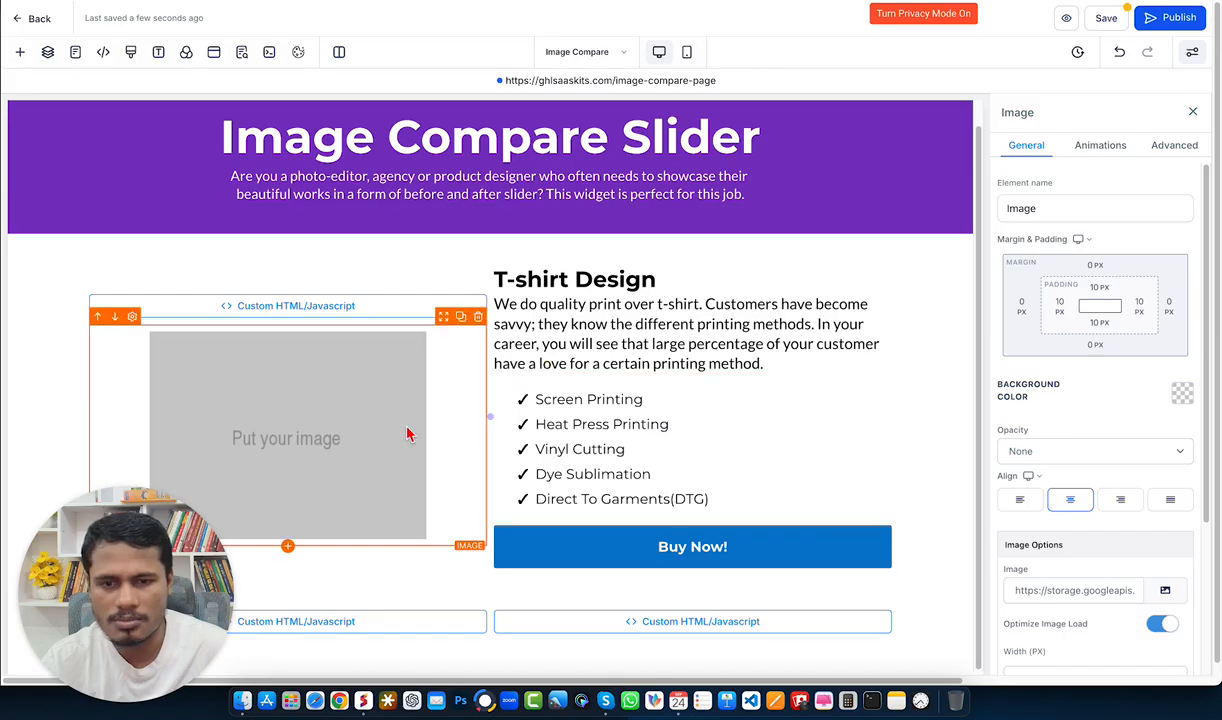
{"action": "left_click", "coordinate": [1165, 590]}
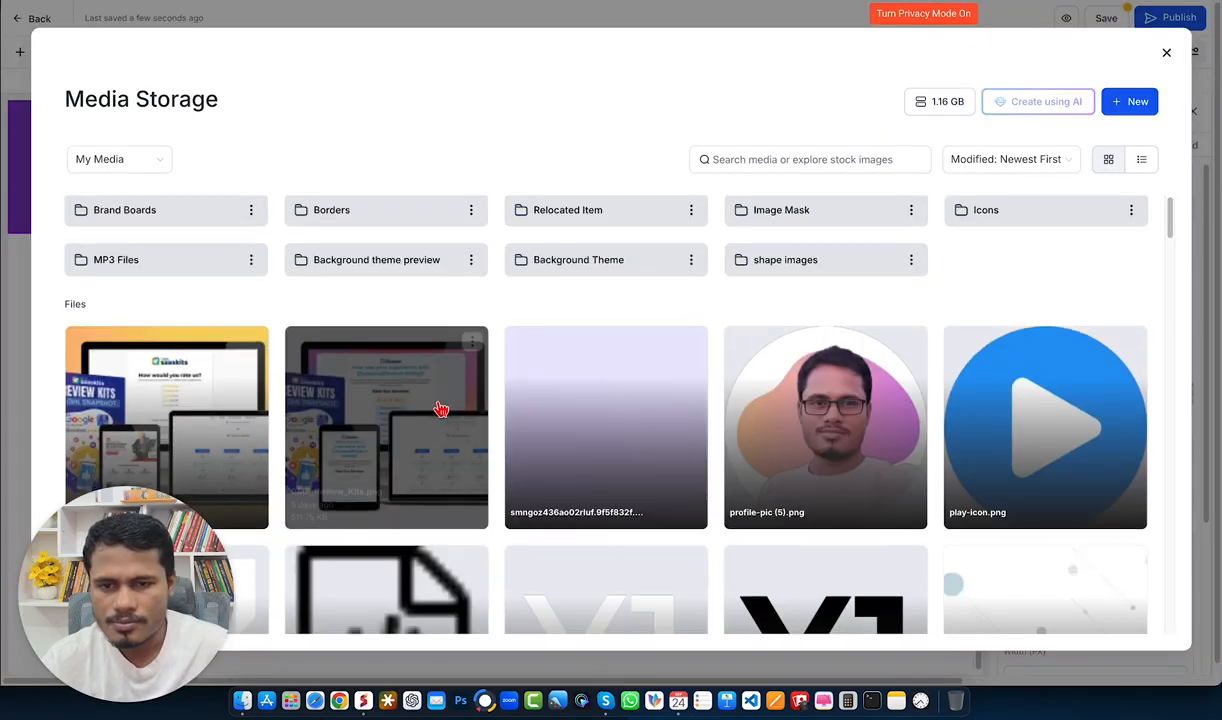
{"action": "scroll", "coordinate": [428, 409], "scroll_direction": "down", "scroll_amount": 5}
{"action": "scroll", "coordinate": [619, 447], "scroll_direction": "down", "scroll_amount": 15}
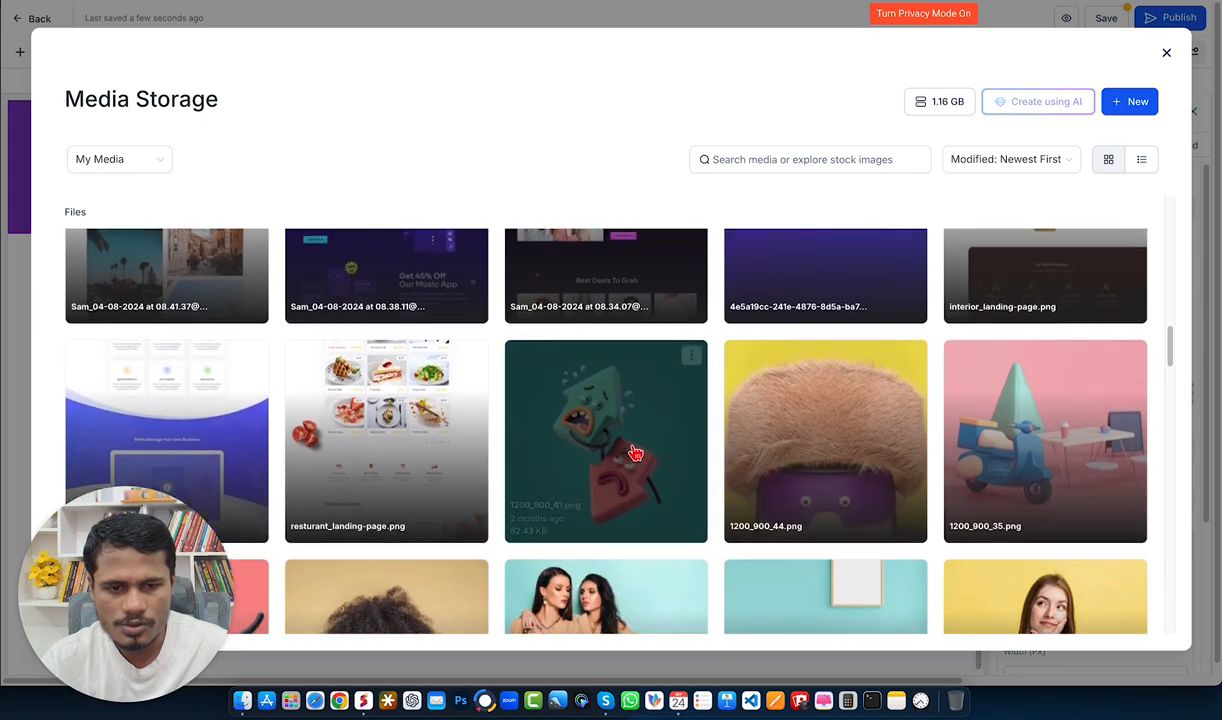
{"action": "scroll", "coordinate": [713, 467], "scroll_direction": "down", "scroll_amount": 15}
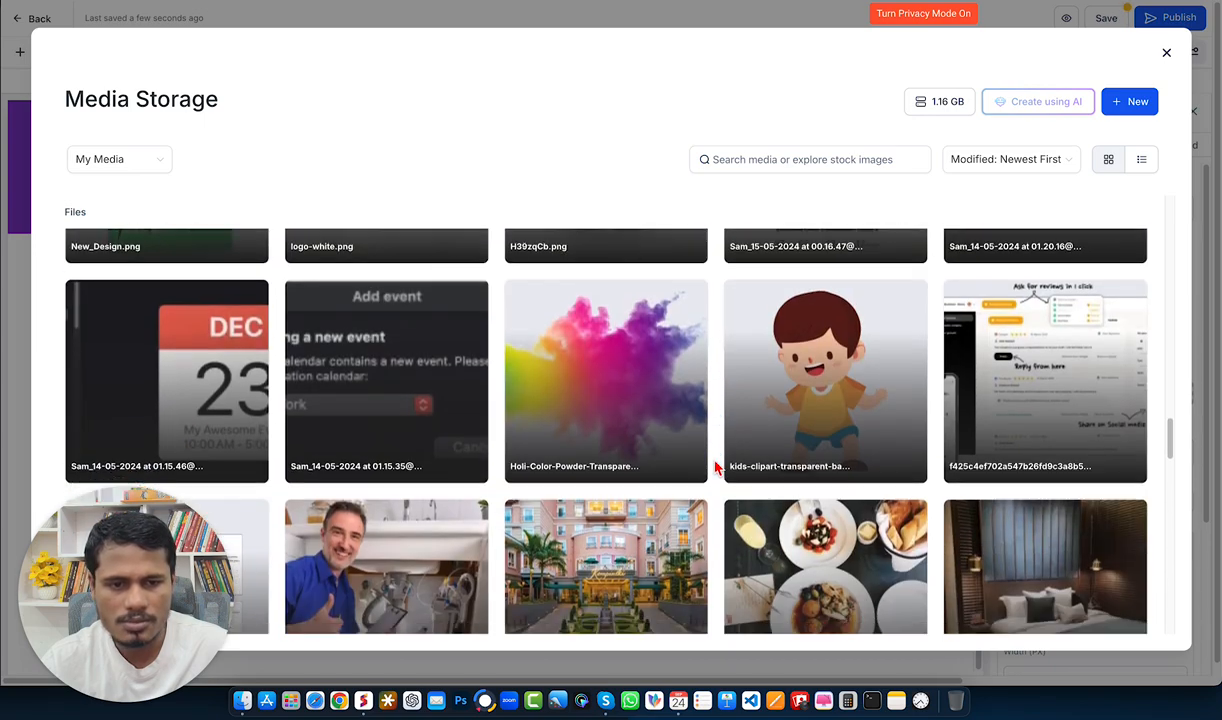
{"action": "scroll", "coordinate": [770, 472], "scroll_direction": "down", "scroll_amount": 15}
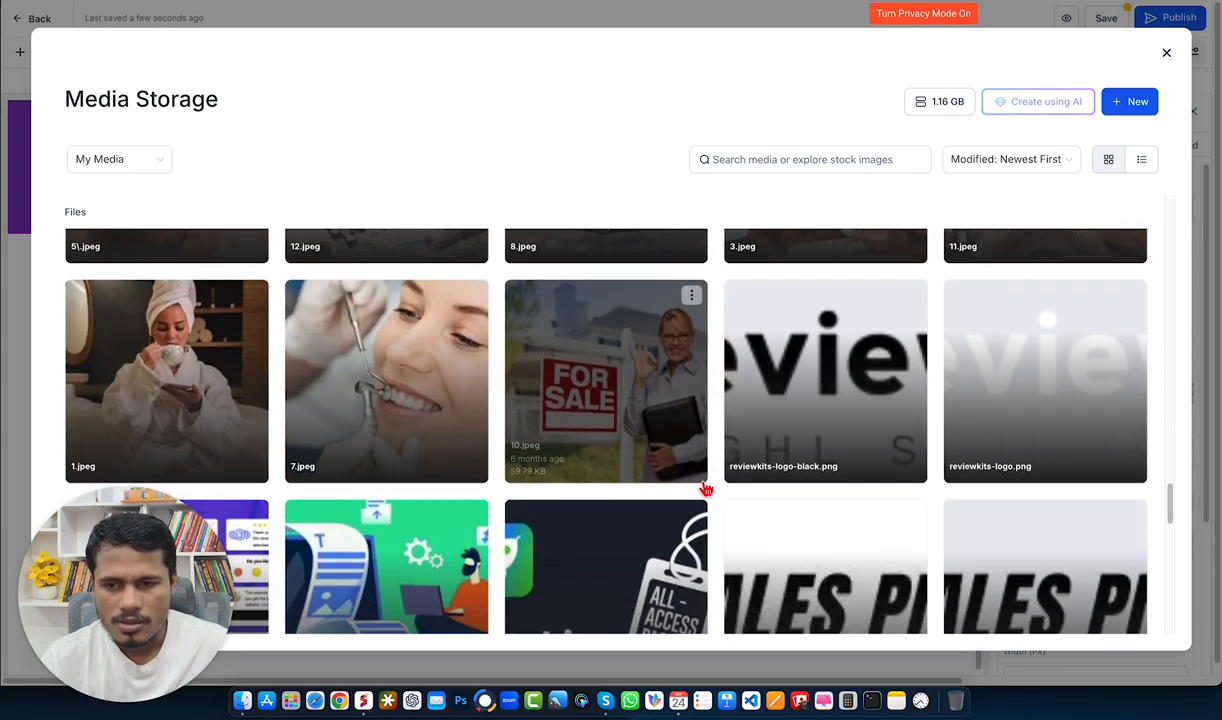
{"action": "scroll", "coordinate": [820, 420], "scroll_direction": "up", "scroll_amount": 3}
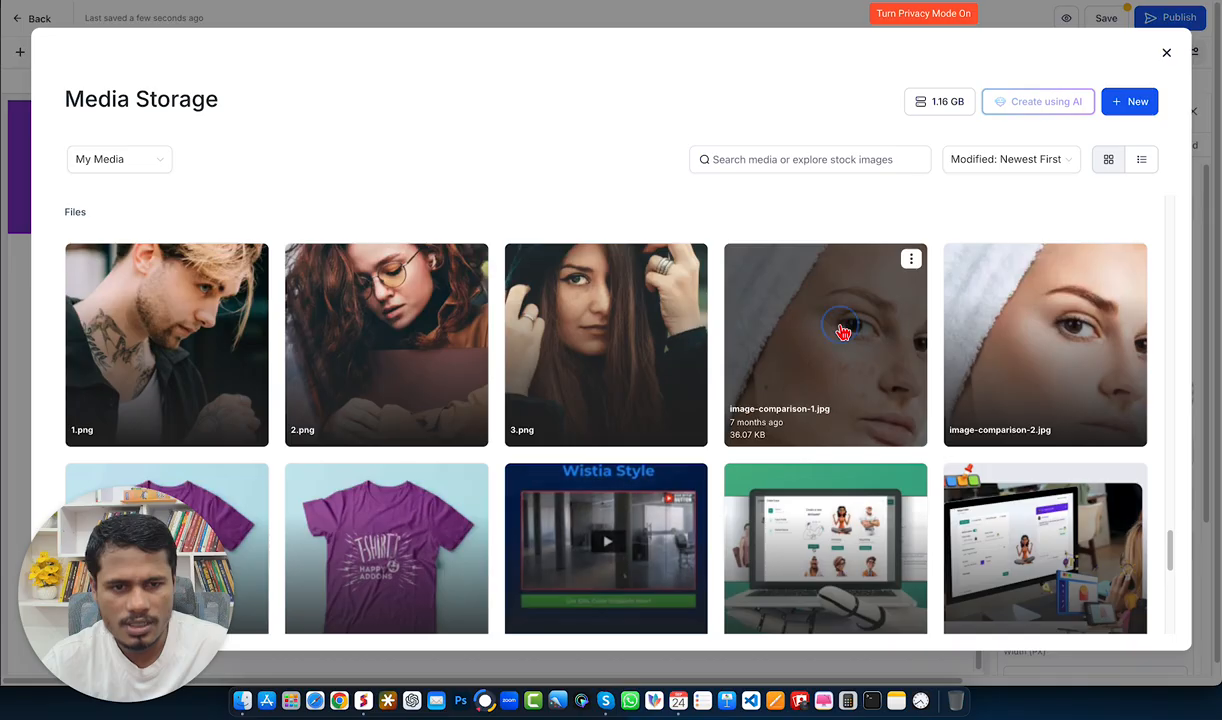
{"action": "left_click", "coordinate": [853, 330]}
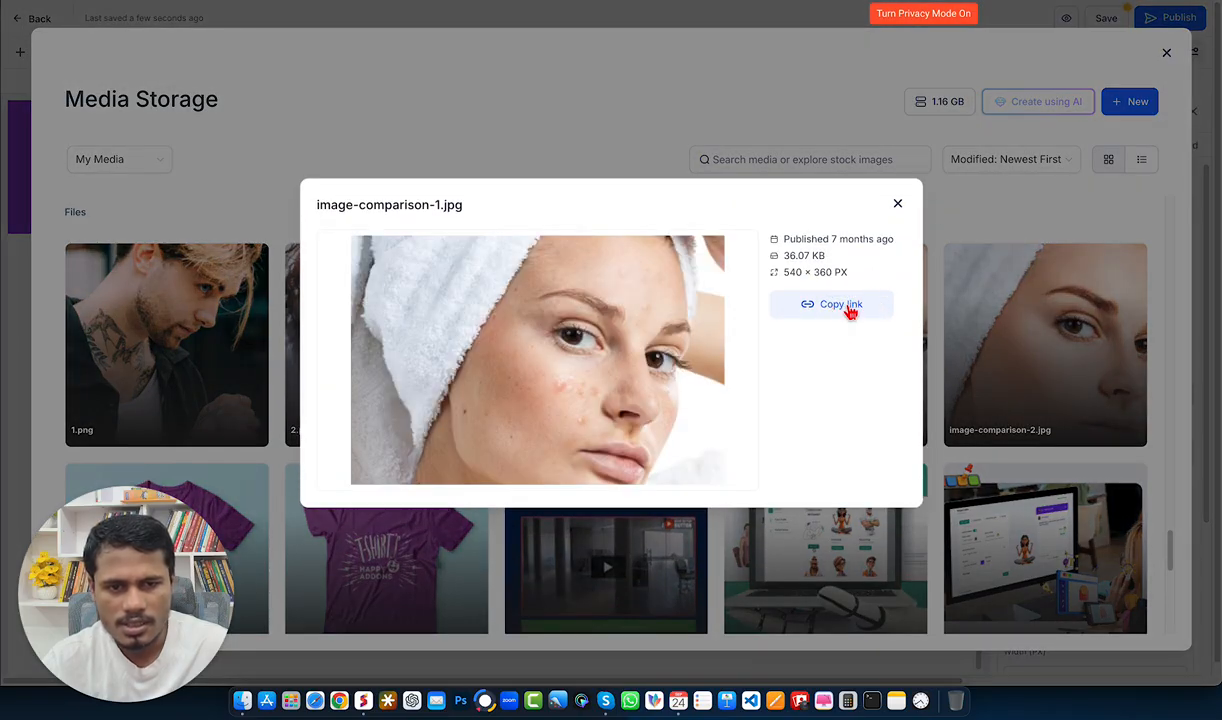
{"action": "left_click", "coordinate": [897, 204]}
{"action": "left_click", "coordinate": [1010, 287]}
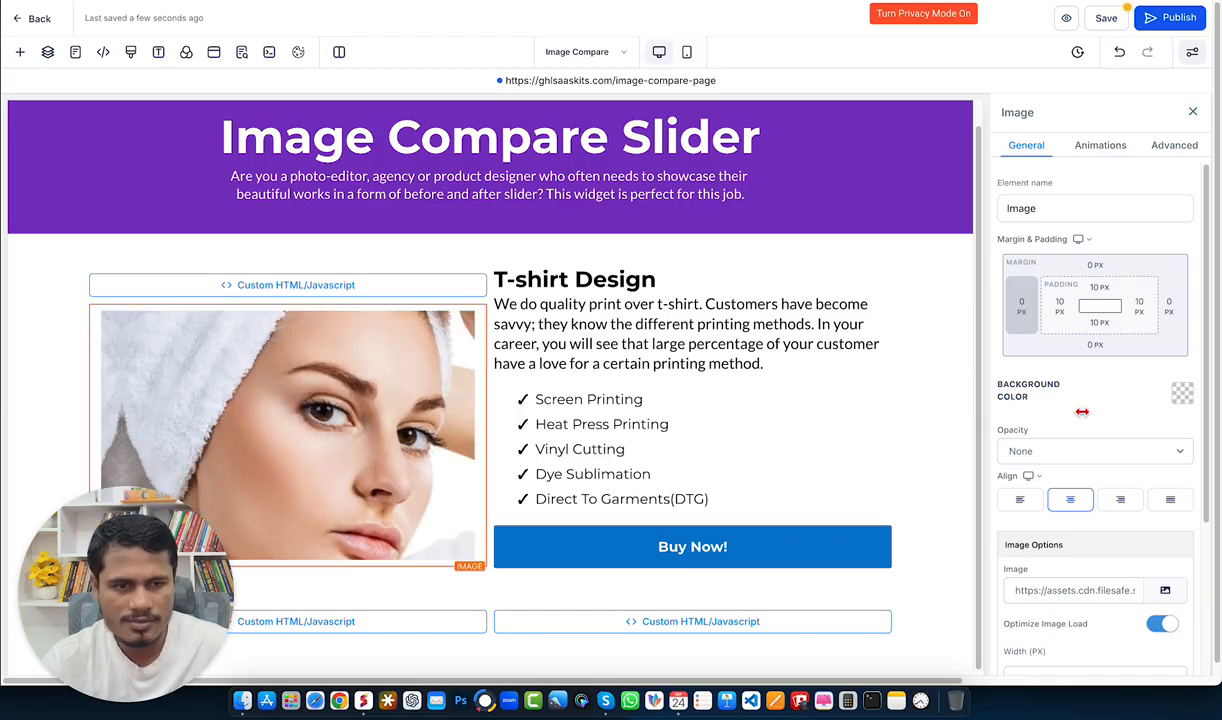
Step: Add a second Image element beneath the first and set its image to image-comparison-1.jpg from media storage
{"action": "left_click", "coordinate": [288, 570]}
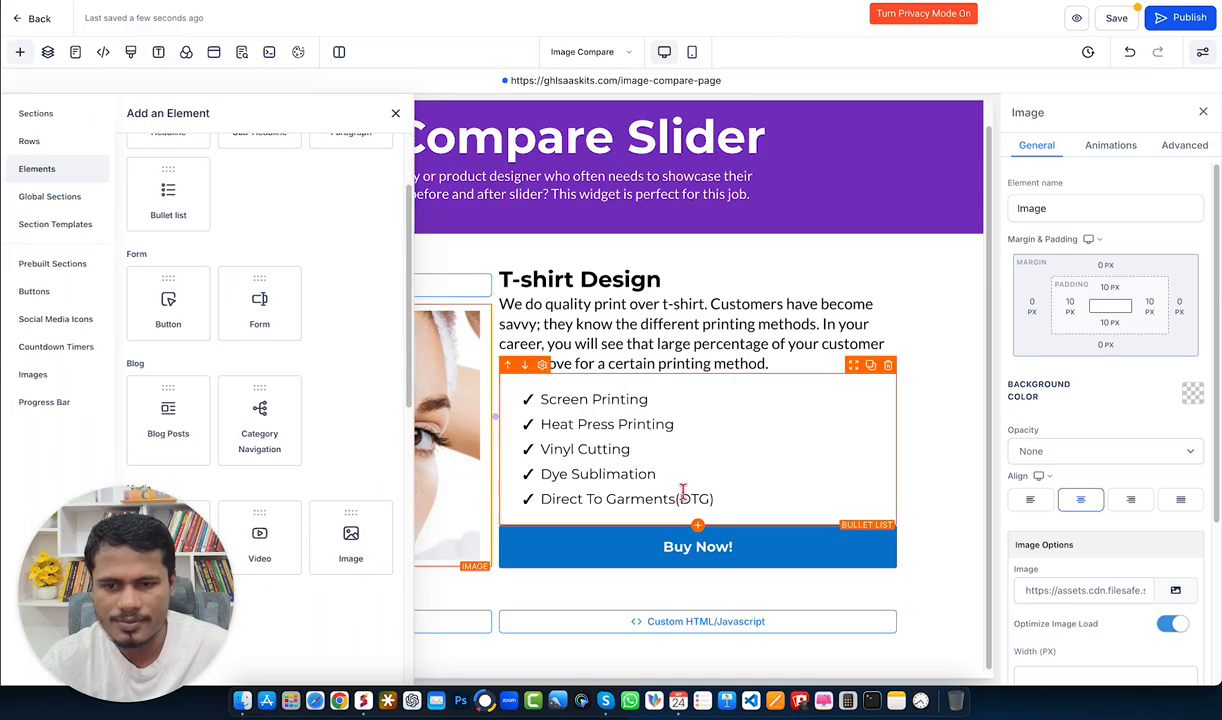
{"action": "left_click", "coordinate": [372, 467]}
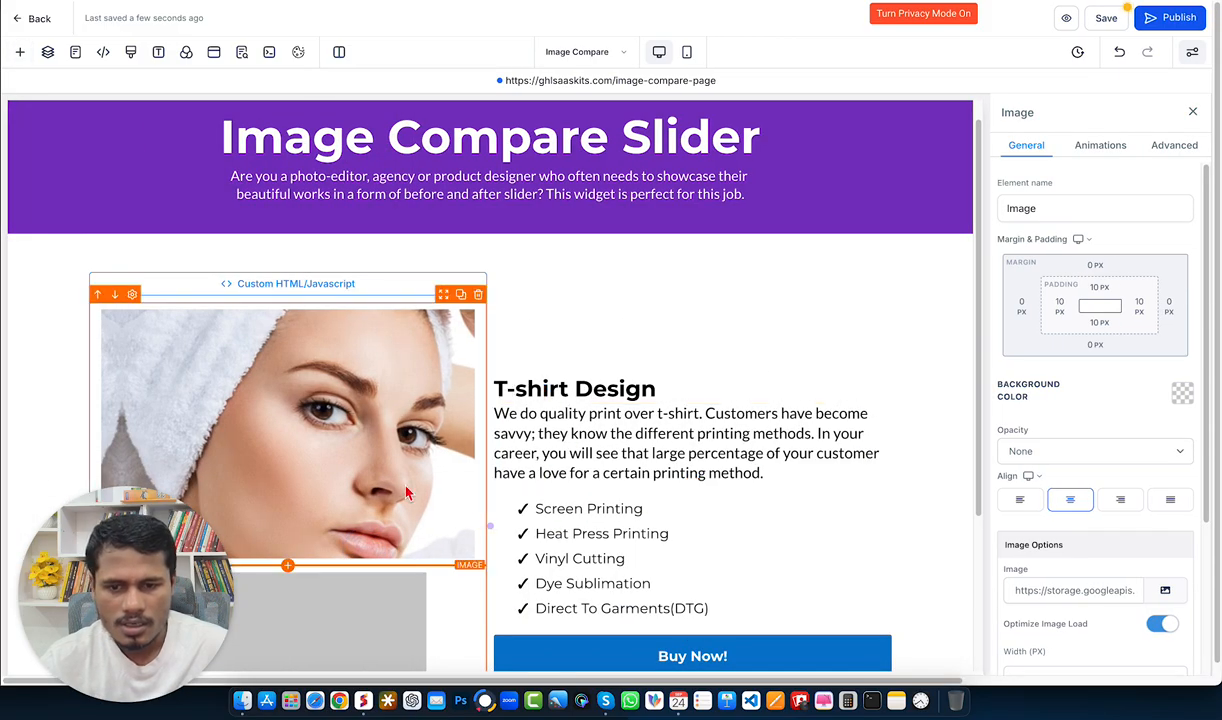
{"action": "scroll", "coordinate": [365, 516], "scroll_direction": "down", "scroll_amount": 2}
{"action": "left_click", "coordinate": [1165, 592]}
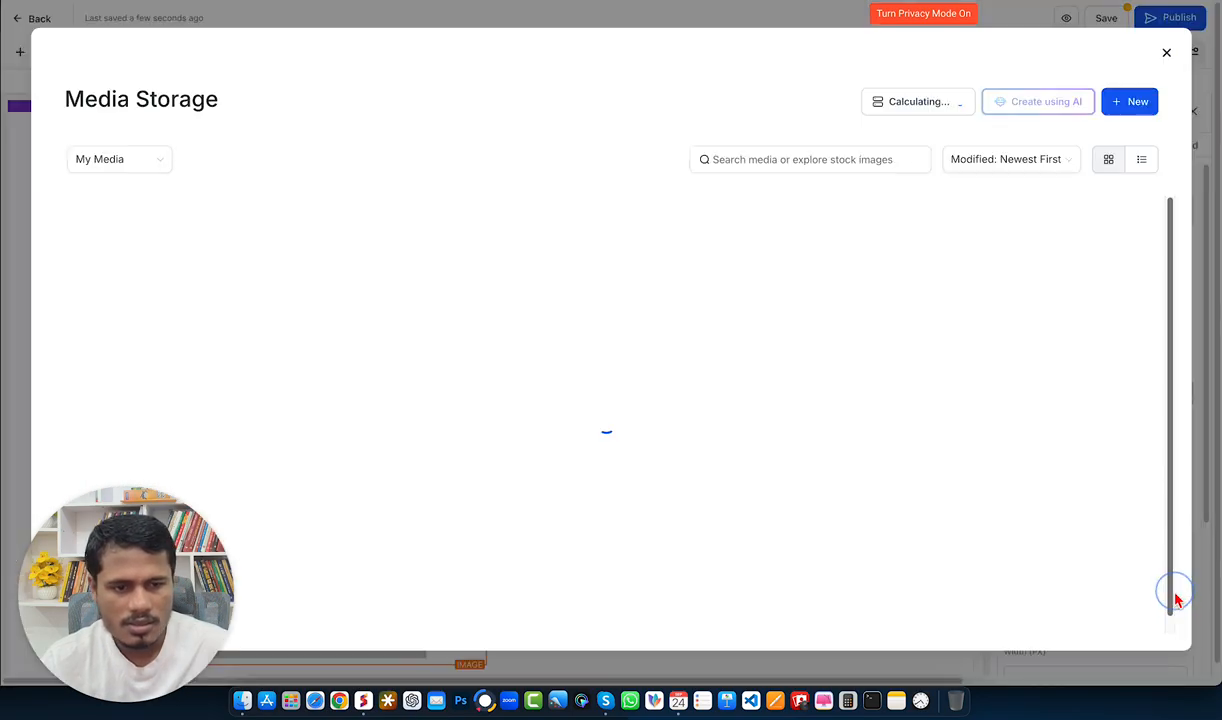
{"action": "left_click", "coordinate": [1135, 104]}
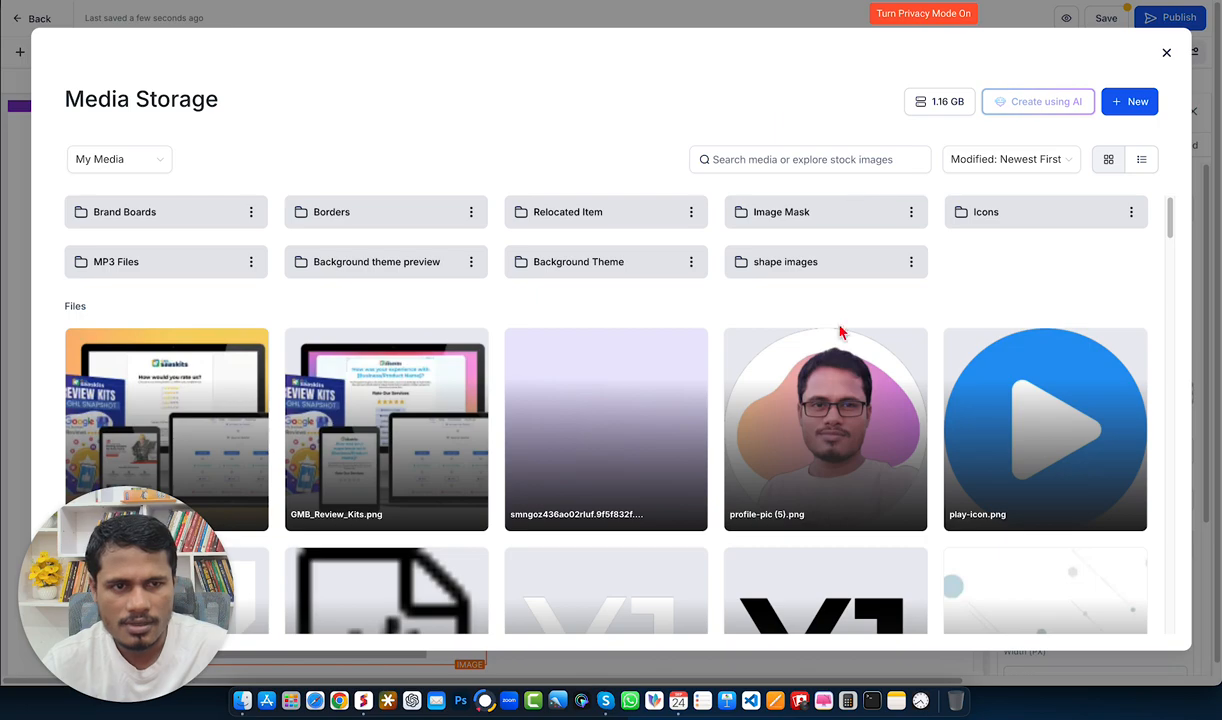
{"action": "scroll", "coordinate": [812, 403], "scroll_direction": "down", "scroll_amount": 15}
{"action": "scroll", "coordinate": [812, 403], "scroll_direction": "down", "scroll_amount": 15}
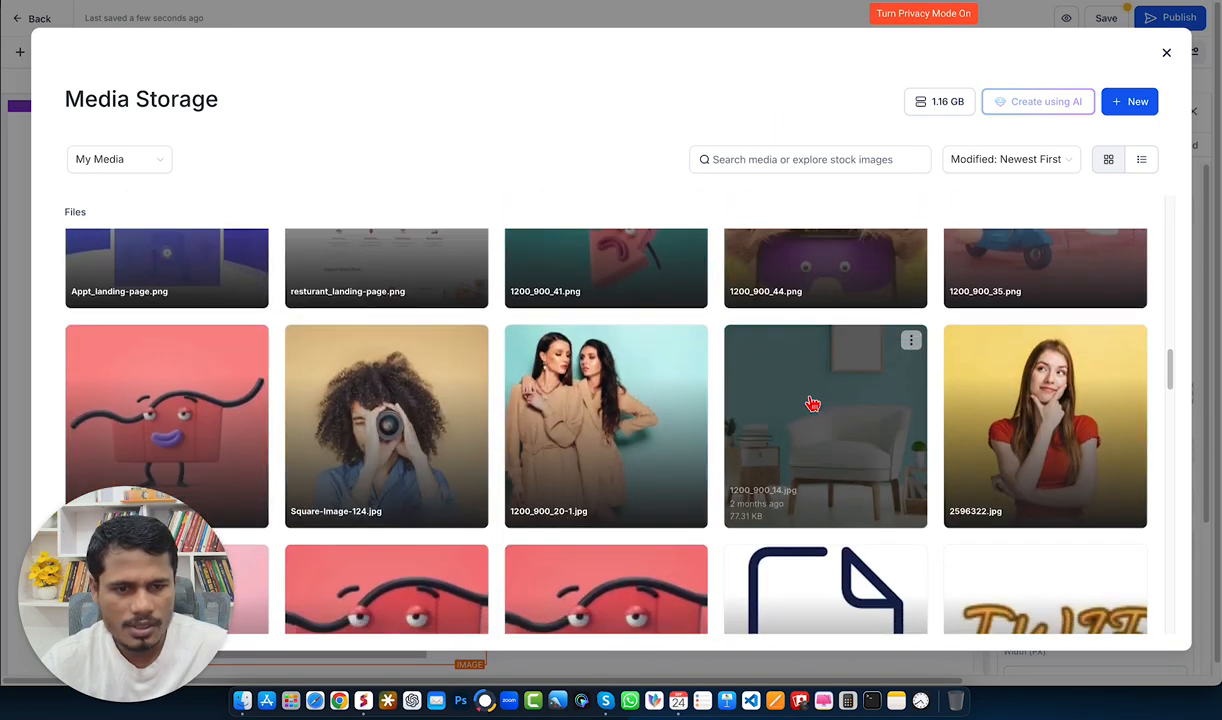
{"action": "scroll", "coordinate": [745, 420], "scroll_direction": "down", "scroll_amount": 10}
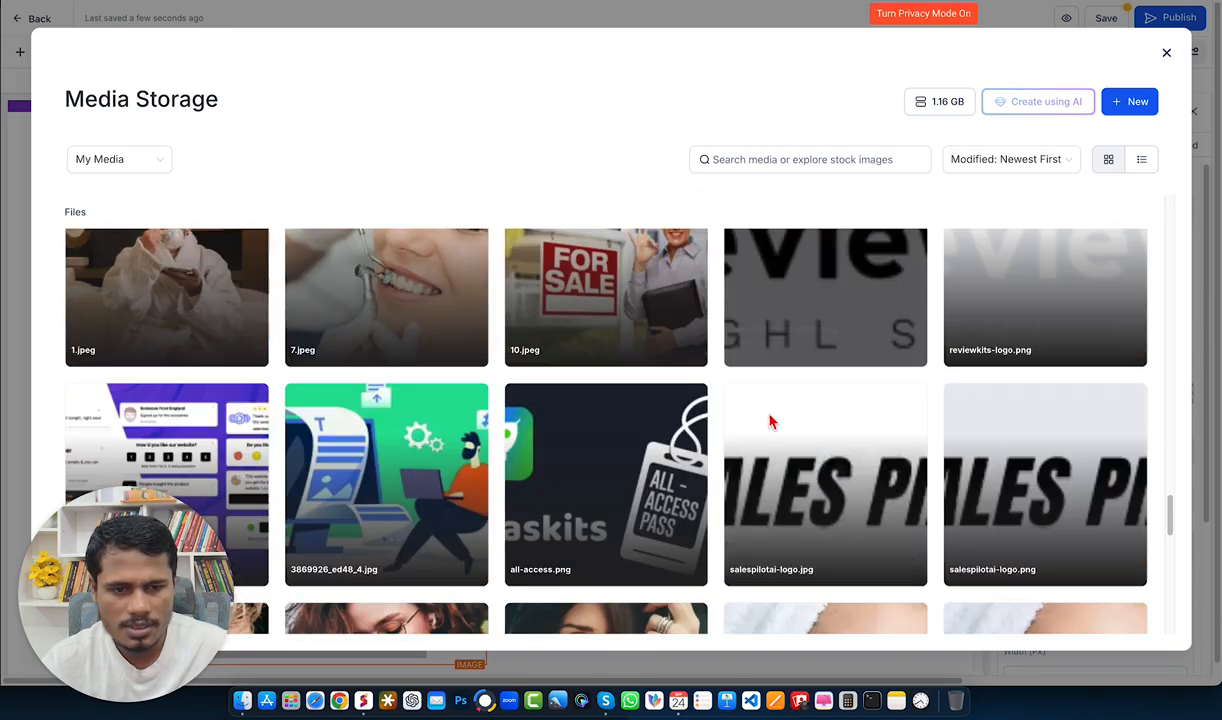
{"action": "left_click", "coordinate": [843, 445]}
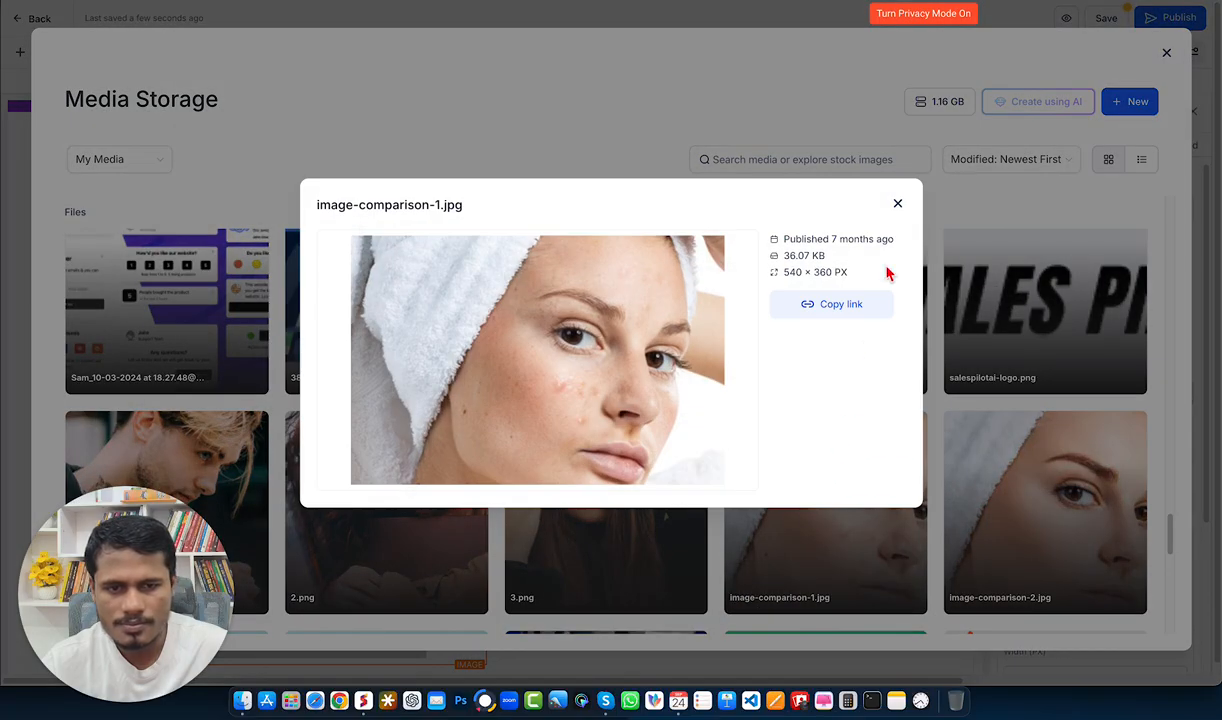
{"action": "left_click", "coordinate": [897, 203]}
{"action": "left_click", "coordinate": [760, 485]}
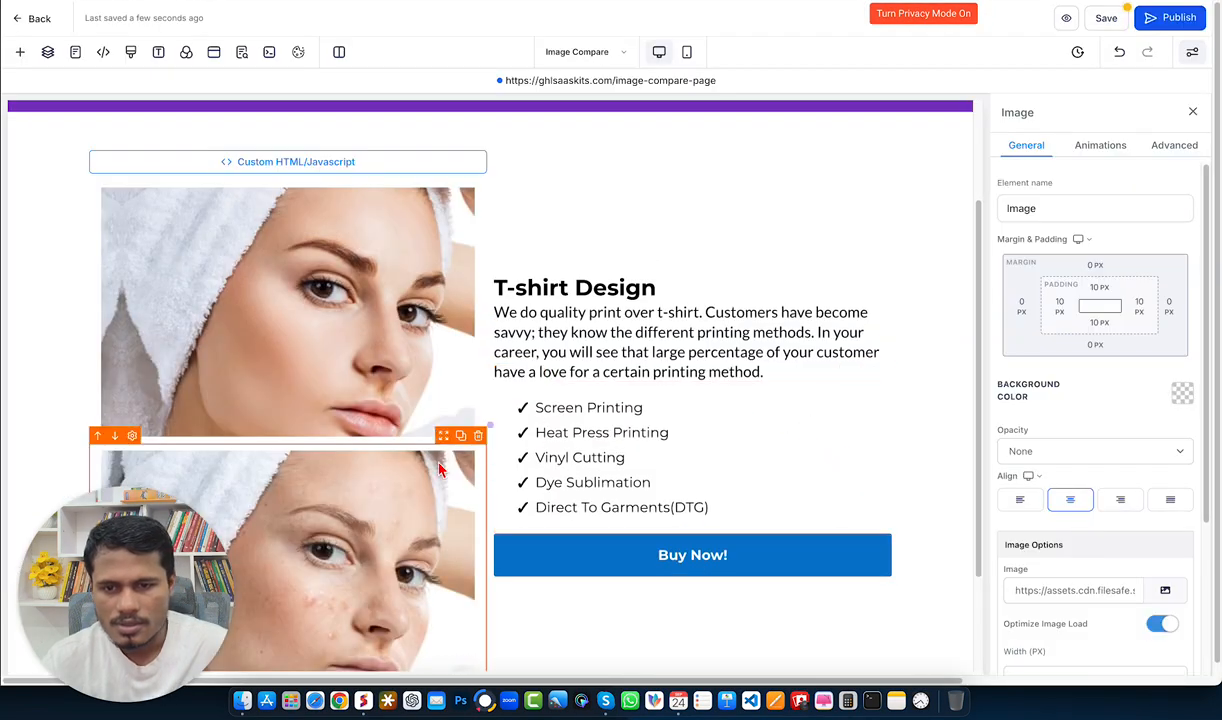
Step: Copy the second image's URL and paste it as the Before image src in the HTML snippet
{"action": "scroll", "coordinate": [370, 505], "scroll_direction": "down", "scroll_amount": 1}
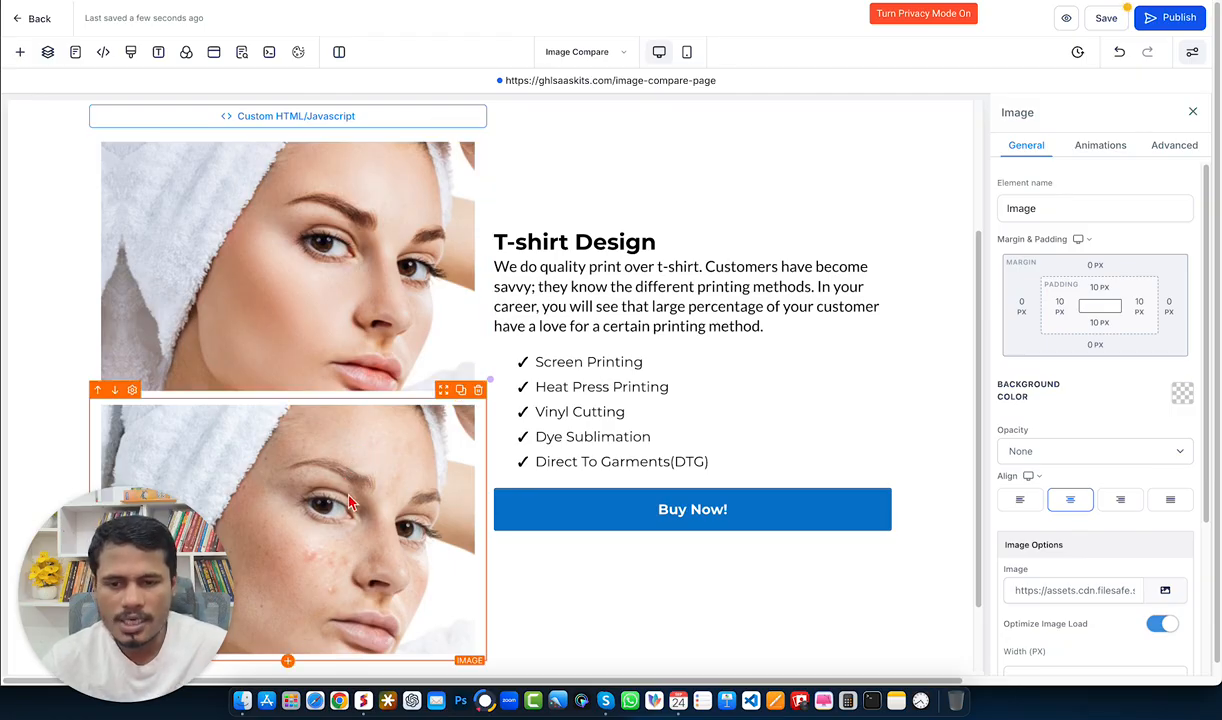
{"action": "left_click", "coordinate": [1015, 590]}
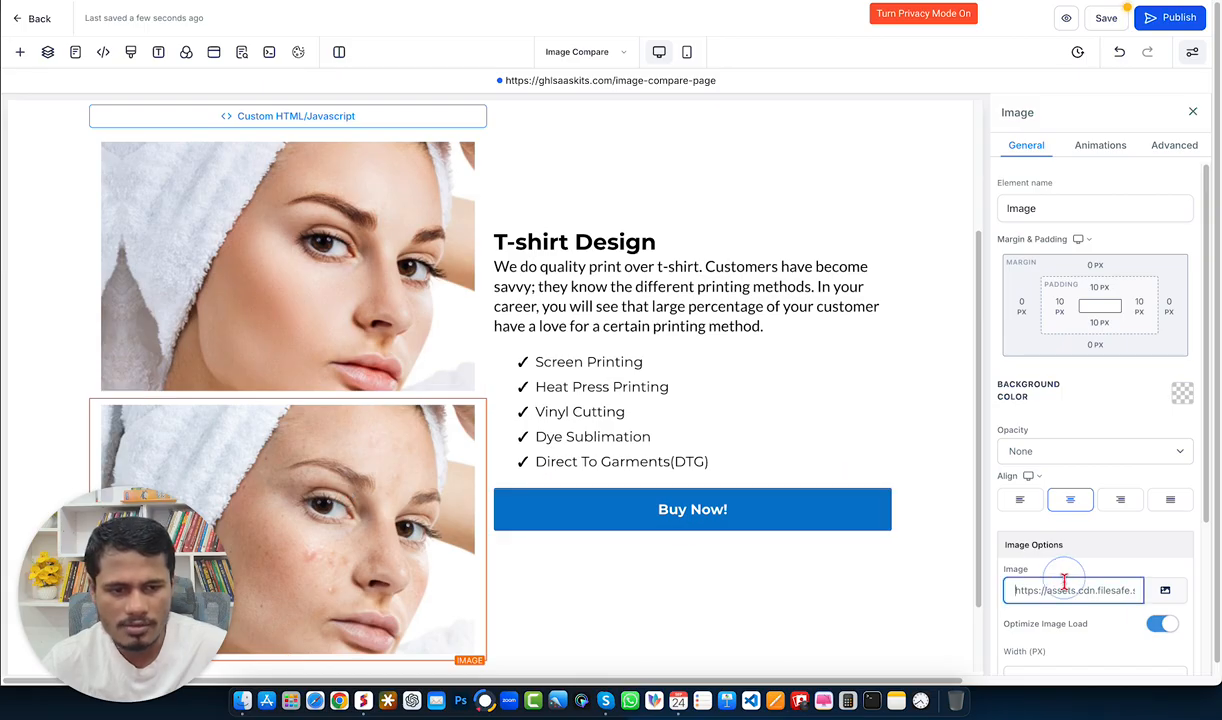
{"action": "left_click", "coordinate": [322, 485]}
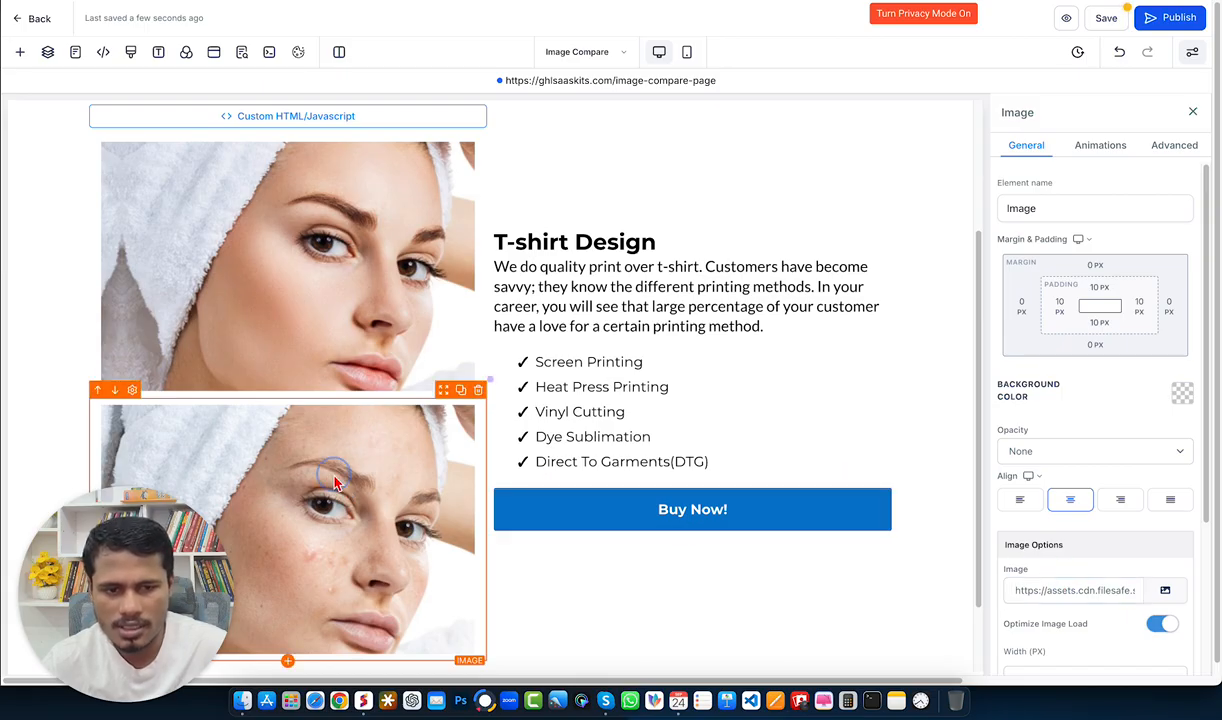
{"action": "triple_click", "coordinate": [1017, 588]}
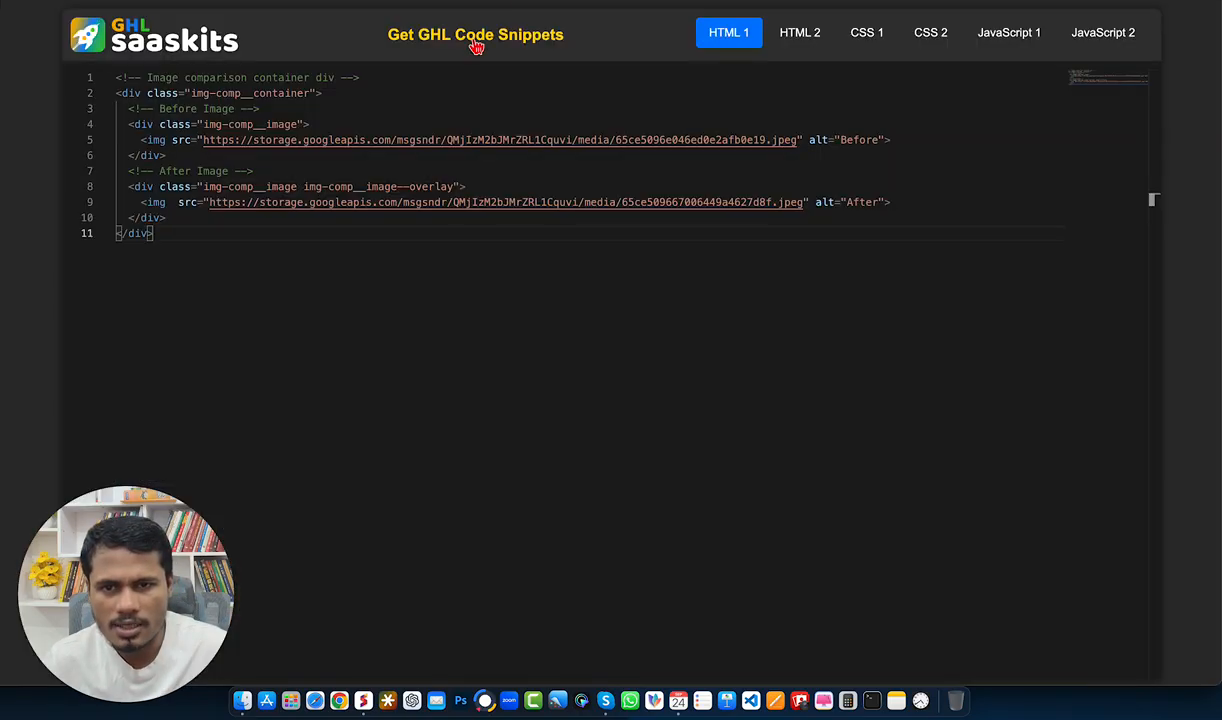
{"action": "left_click_drag", "start_coordinate": [797, 140], "coordinate": [203, 140]}
{"action": "key", "text": "BackSpace"}
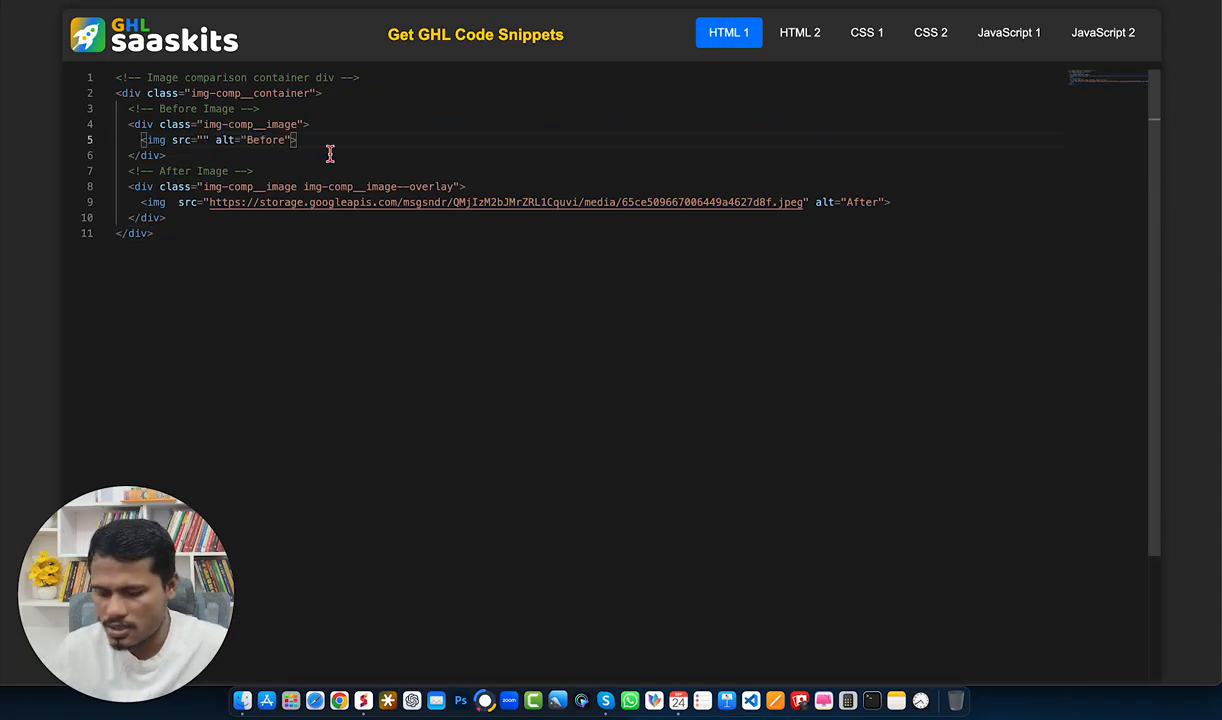
{"action": "key", "text": "super+v"}
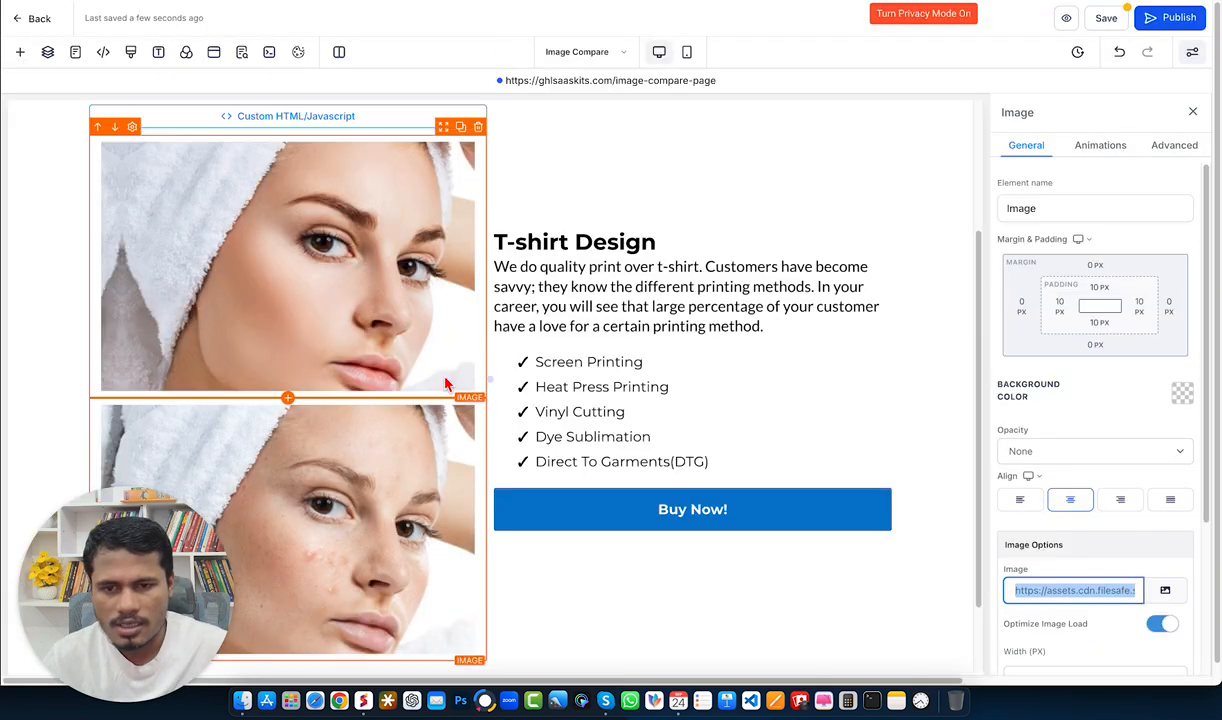
Step: Copy the first image's URL and paste it as the After image src in the HTML snippet
{"action": "left_click", "coordinate": [338, 320]}
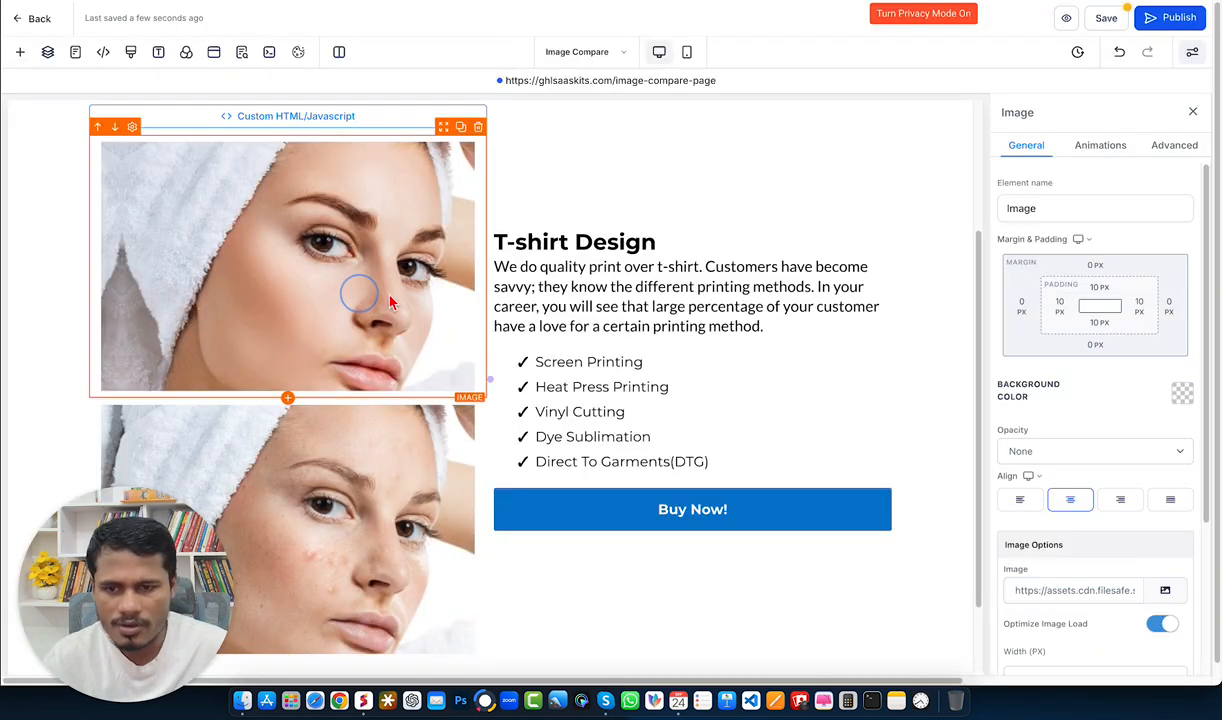
{"action": "triple_click", "coordinate": [1087, 590]}
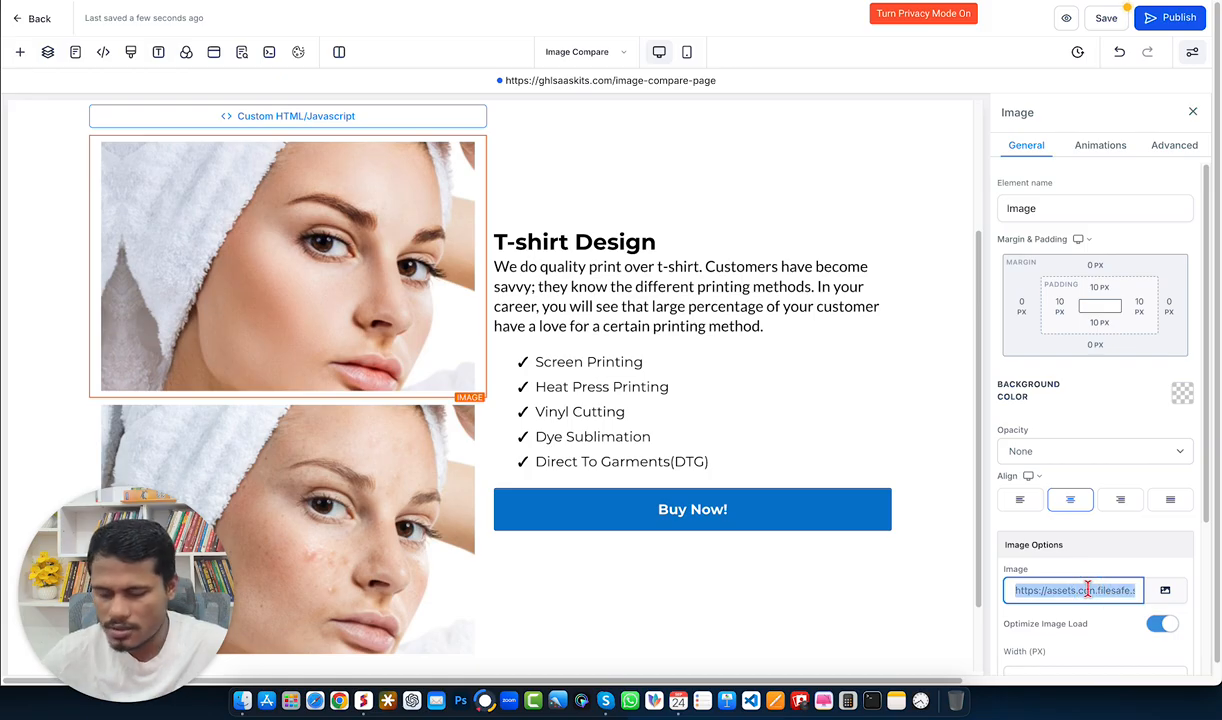
{"action": "key", "text": "ctrl+Tab"}
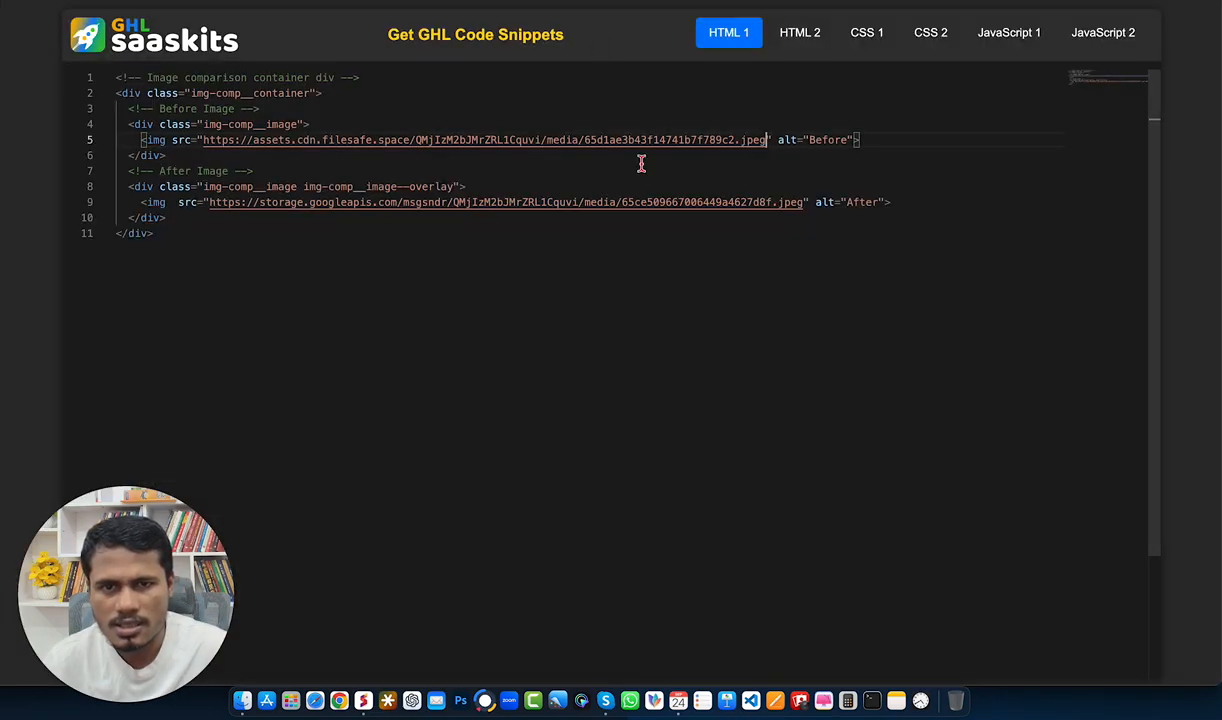
{"action": "left_click_drag", "start_coordinate": [804, 202], "coordinate": [209, 202]}
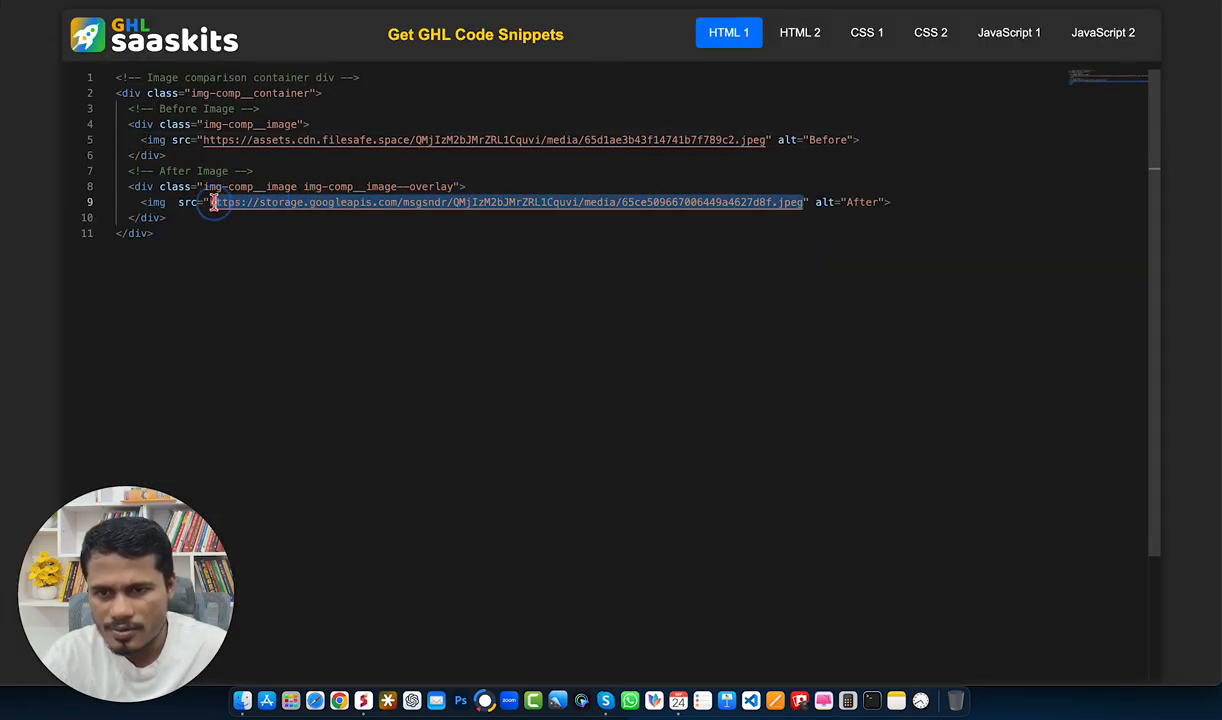
{"action": "key", "text": "BackSpace"}
{"action": "type", "text": "https://assets.cdn.filesafe.space/QMjIzM2bJMrZRL1Cquvi/media/65d1ae3b5ef052a6793ac80e.jpeg"}
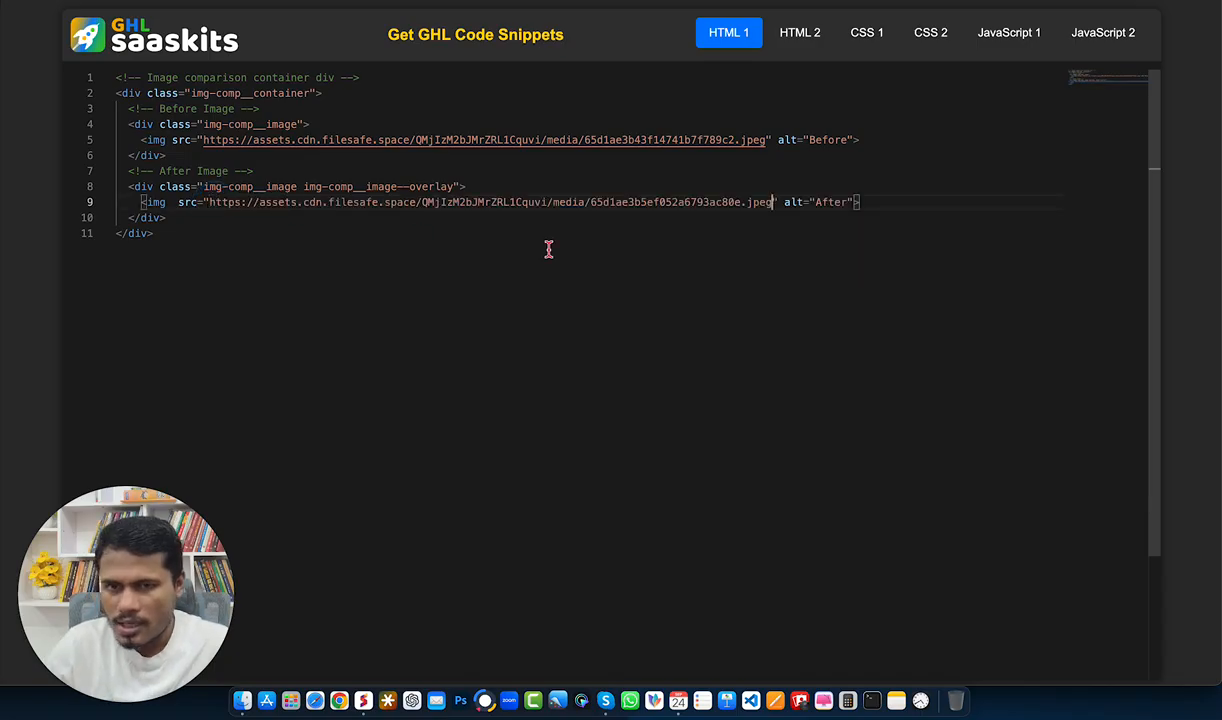
Step: Select the entire HTML snippet in the code snippets editor and copy it
{"action": "triple_click", "coordinate": [828, 205]}
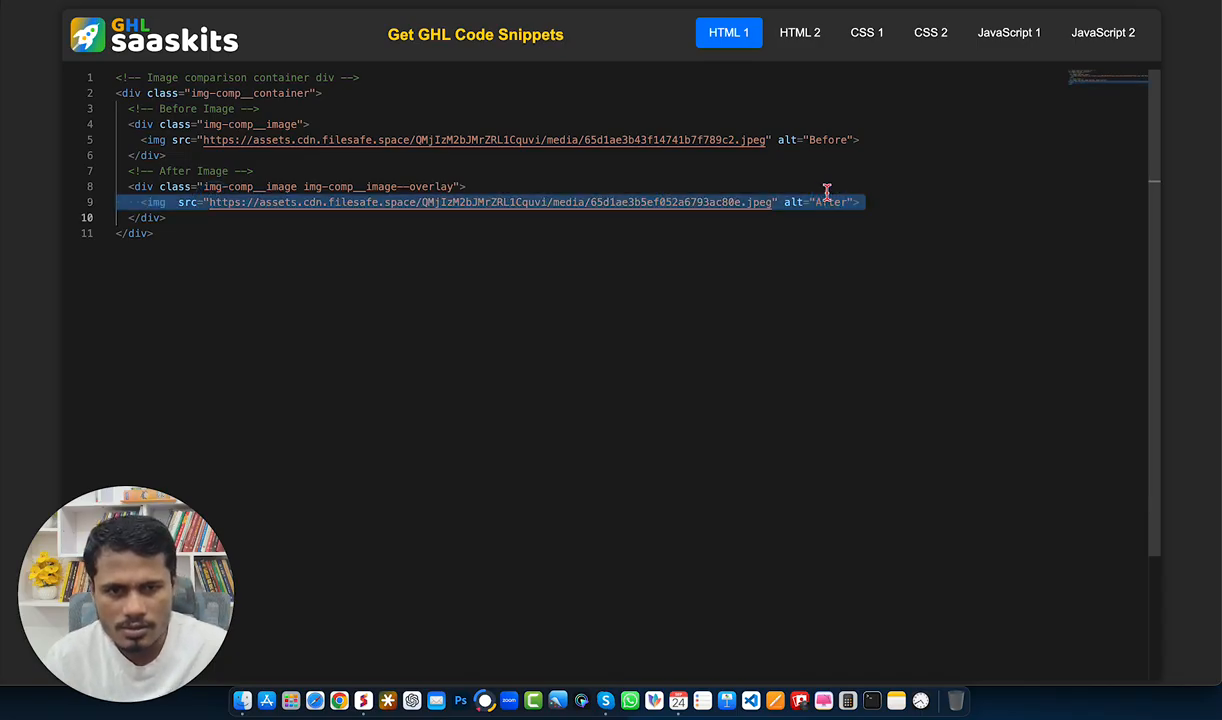
{"action": "left_click", "coordinate": [822, 140]}
{"action": "left_click", "coordinate": [826, 205]}
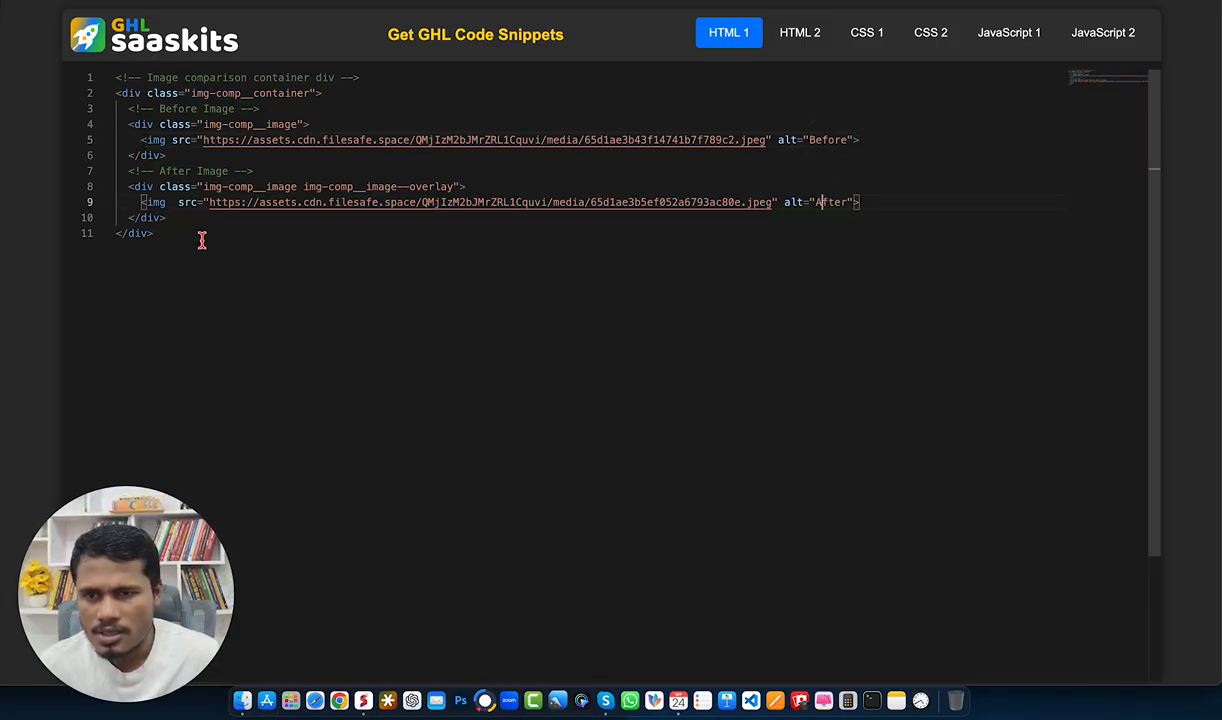
{"action": "left_click_drag", "start_coordinate": [158, 232], "coordinate": [92, 88]}
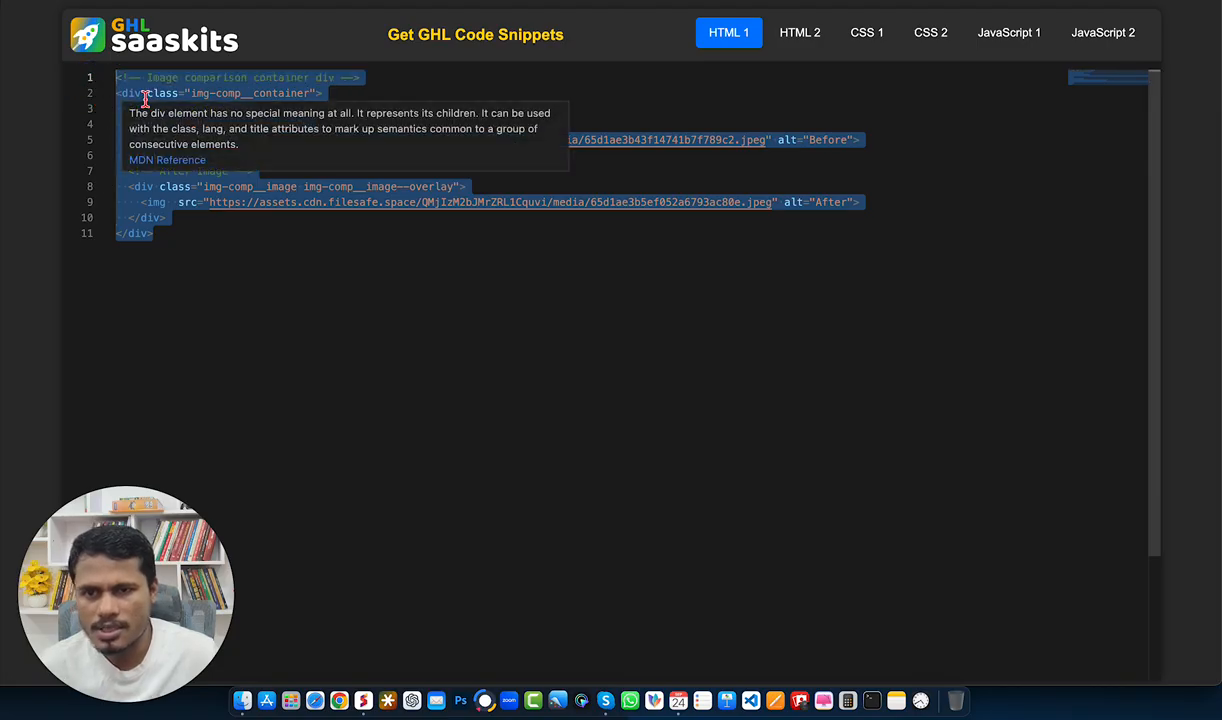
{"action": "left_click", "coordinate": [397, 186]}
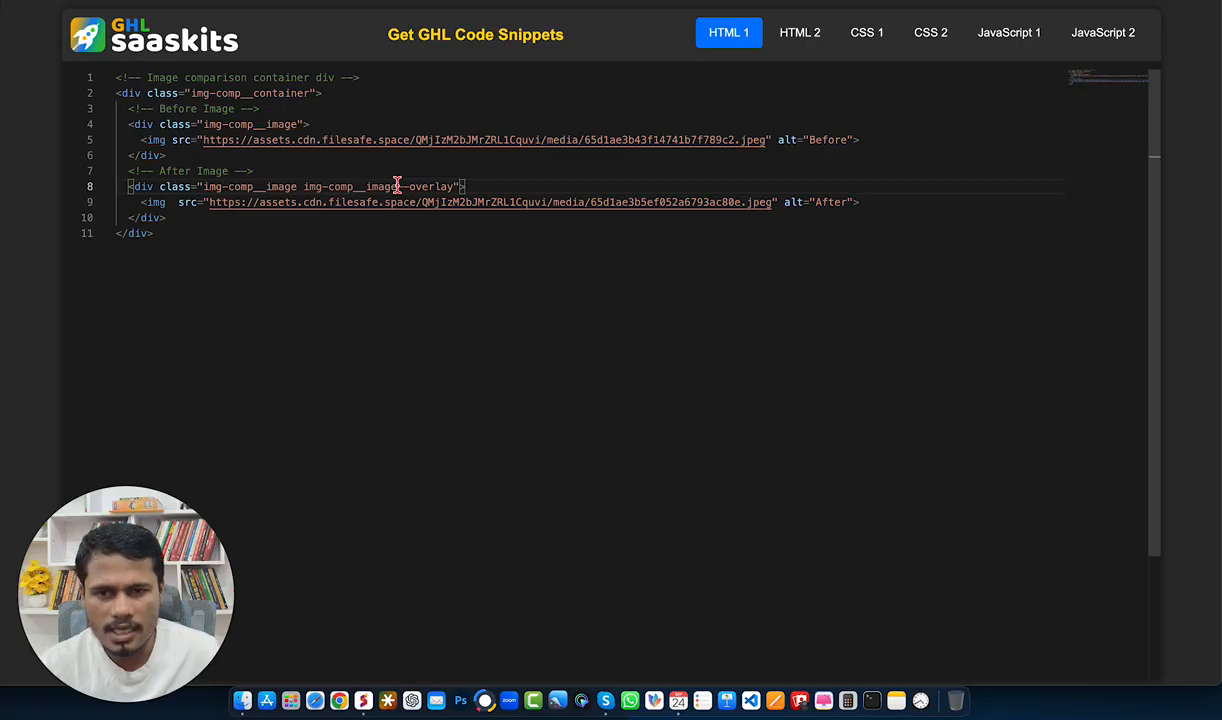
{"action": "left_click", "coordinate": [170, 233]}
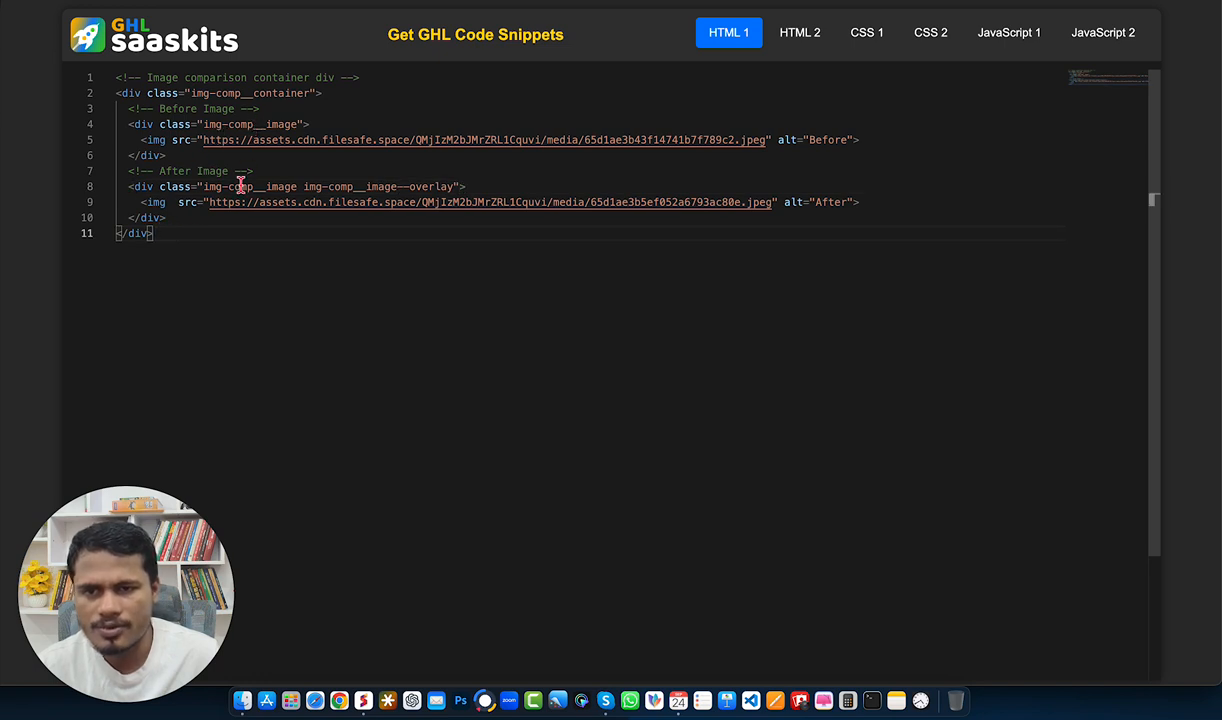
{"action": "left_click_drag", "start_coordinate": [164, 229], "coordinate": [85, 76]}
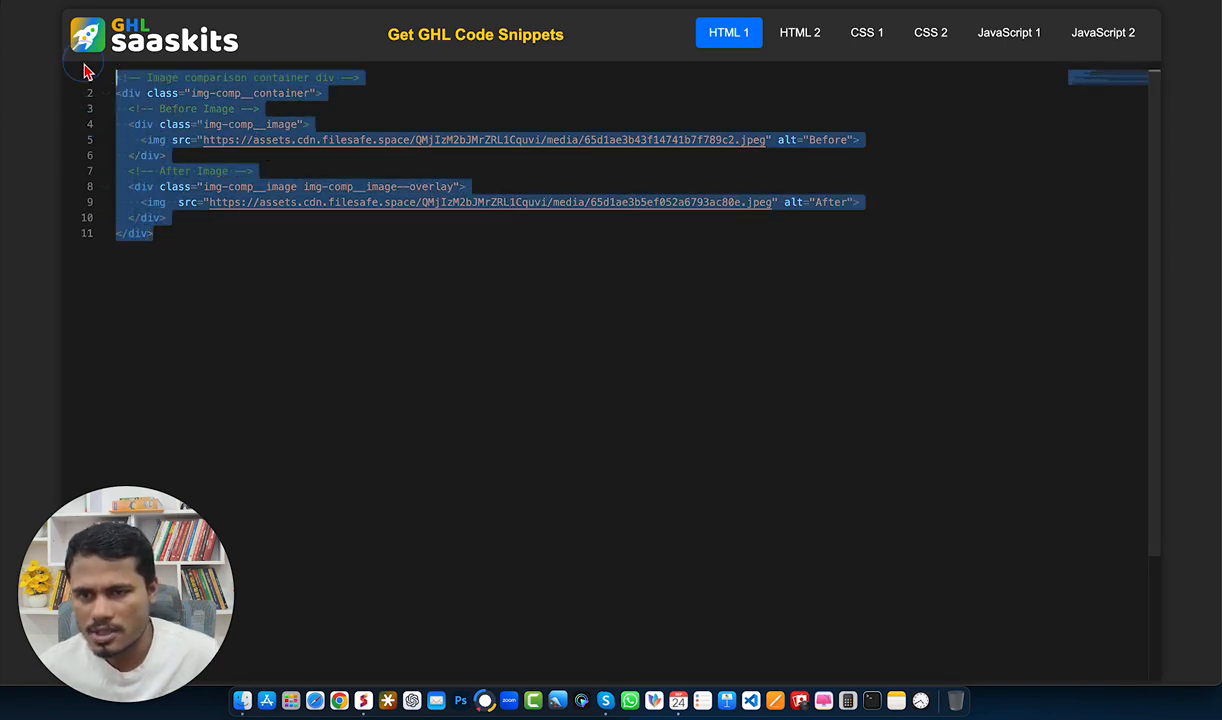
{"action": "right_click", "coordinate": [134, 120]}
{"action": "left_click", "coordinate": [183, 275]}
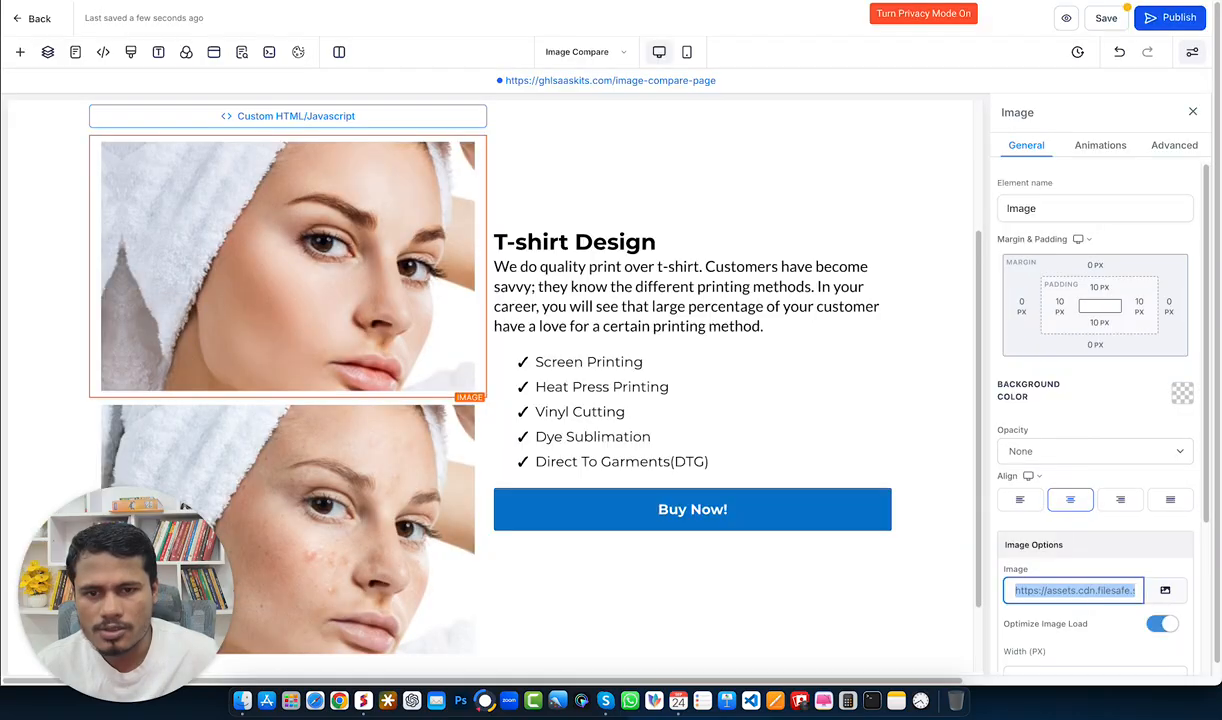
Step: Delete the image element below the custom code element in the page builder
{"action": "scroll", "coordinate": [597, 278], "scroll_direction": "up", "scroll_amount": 3}
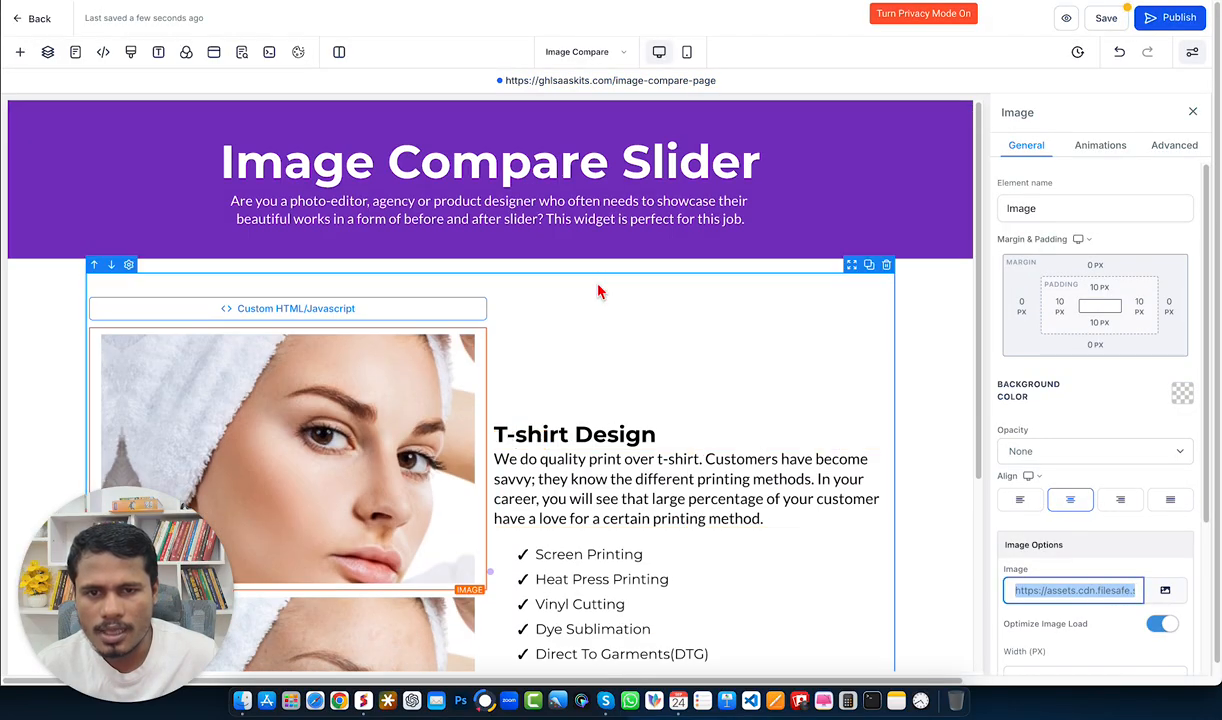
{"action": "left_click", "coordinate": [478, 322]}
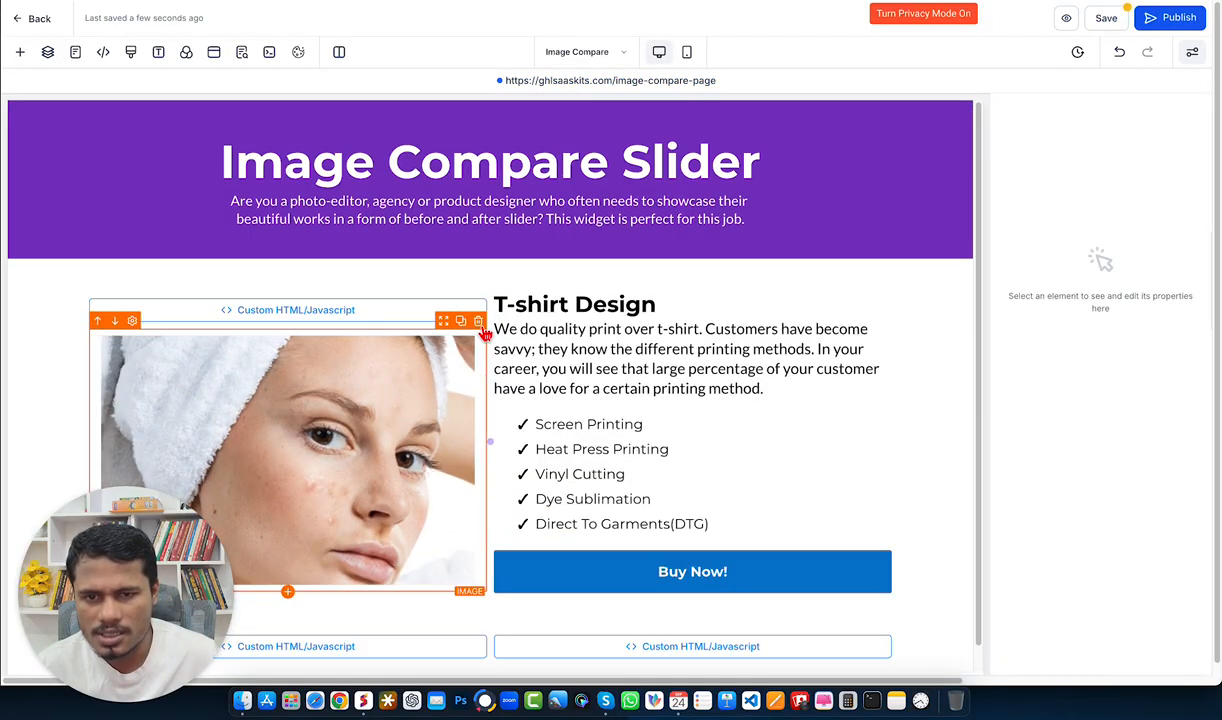
{"action": "left_click", "coordinate": [472, 320]}
Step: Add a new Code element directly below the existing custom code element
{"action": "left_click", "coordinate": [332, 446]}
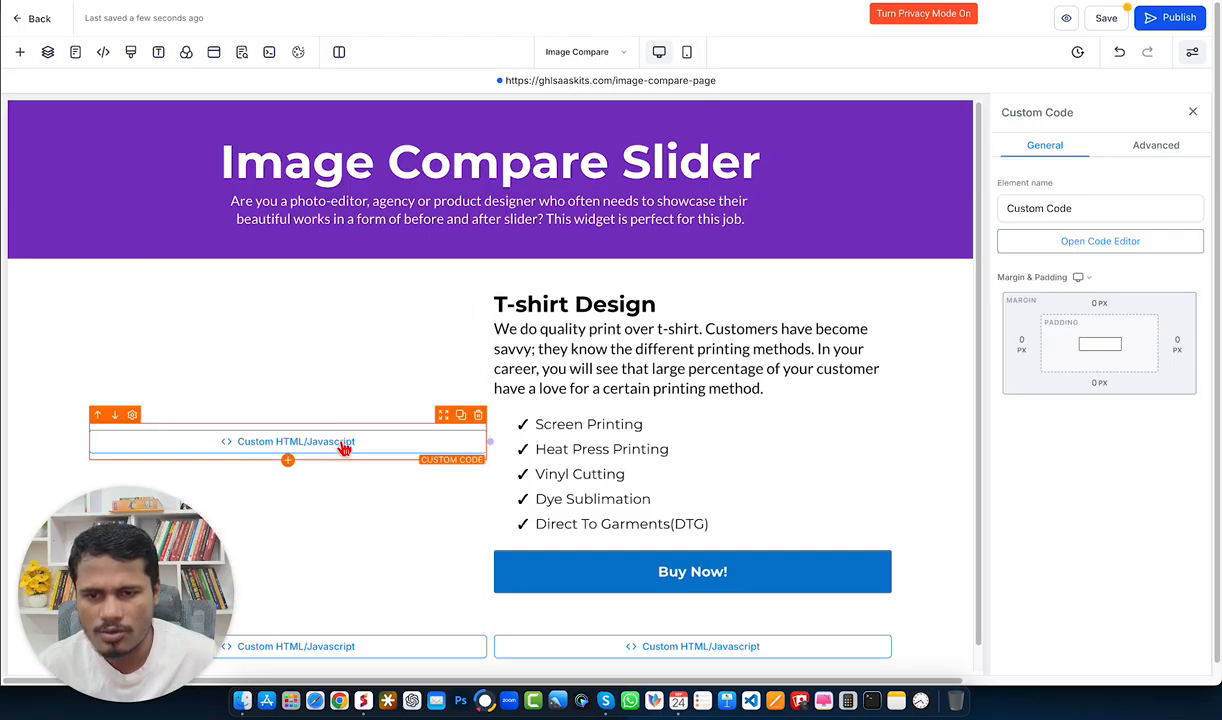
{"action": "left_click", "coordinate": [288, 460]}
{"action": "scroll", "coordinate": [248, 398], "scroll_direction": "down", "scroll_amount": 2}
{"action": "scroll", "coordinate": [206, 400], "scroll_direction": "down", "scroll_amount": 4}
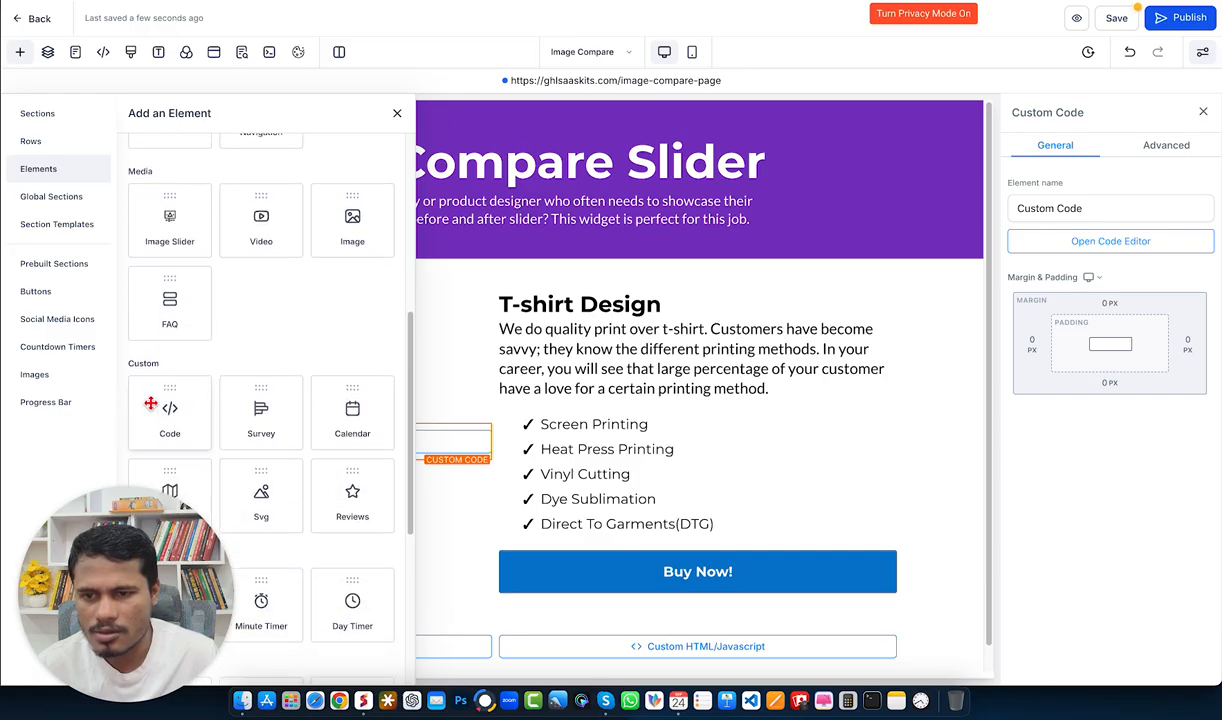
{"action": "left_click_drag", "start_coordinate": [168, 404], "coordinate": [333, 459]}
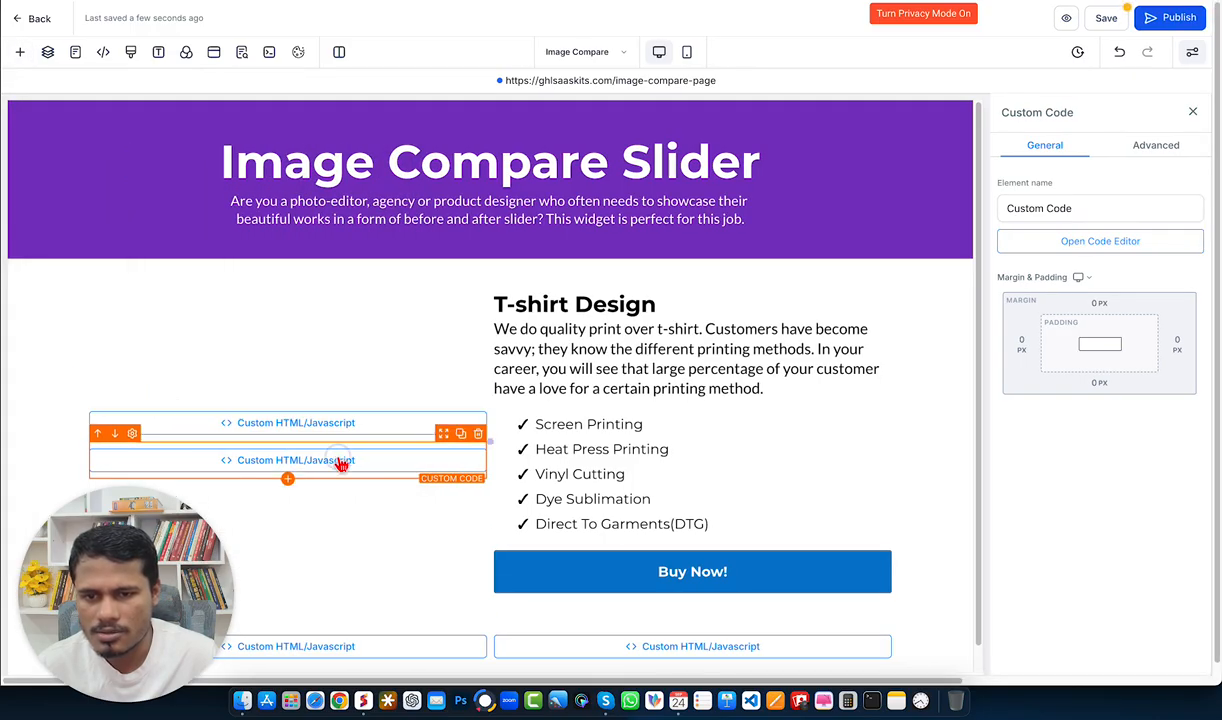
Step: Open the new element's code editor, paste the copied HTML snippet and save it
{"action": "left_click", "coordinate": [1090, 243]}
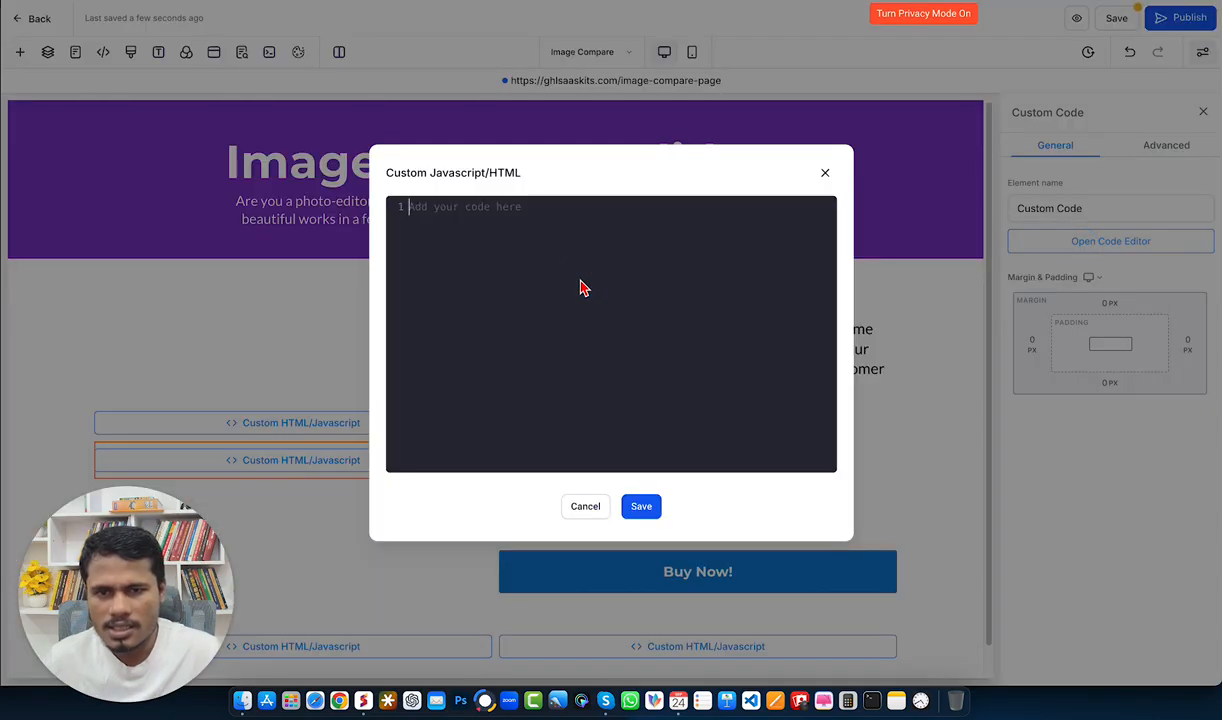
{"action": "key", "text": "super+v"}
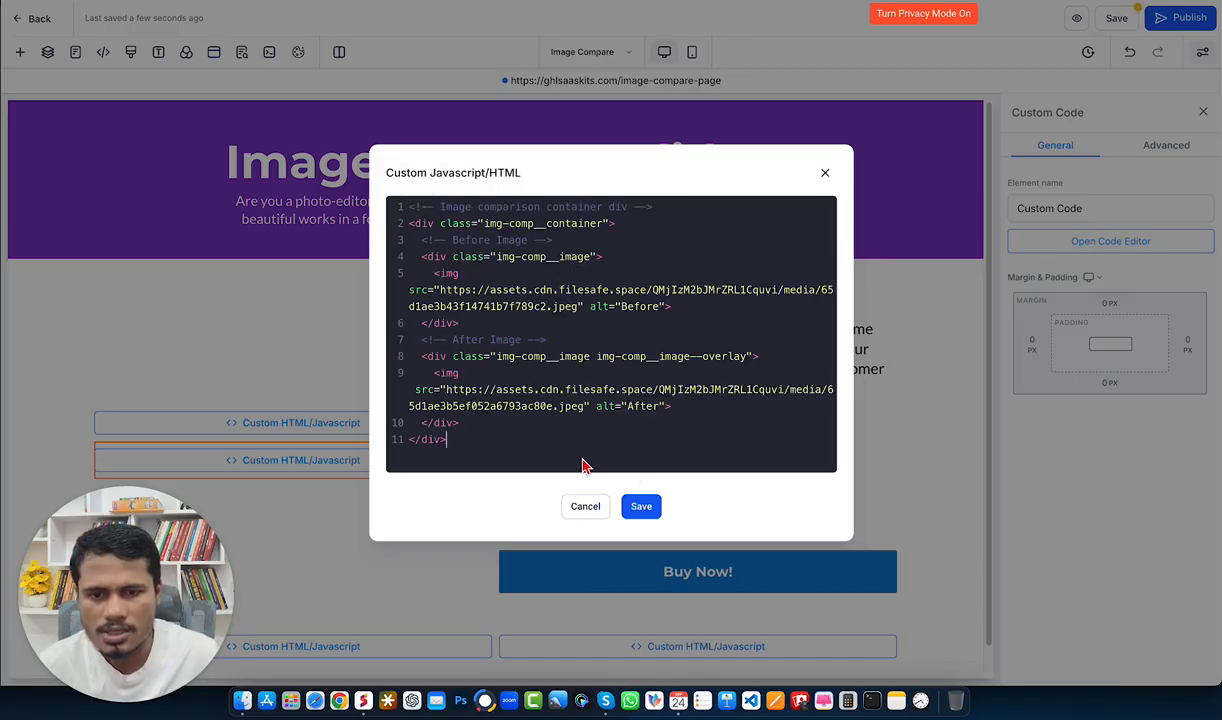
{"action": "left_click", "coordinate": [643, 507]}
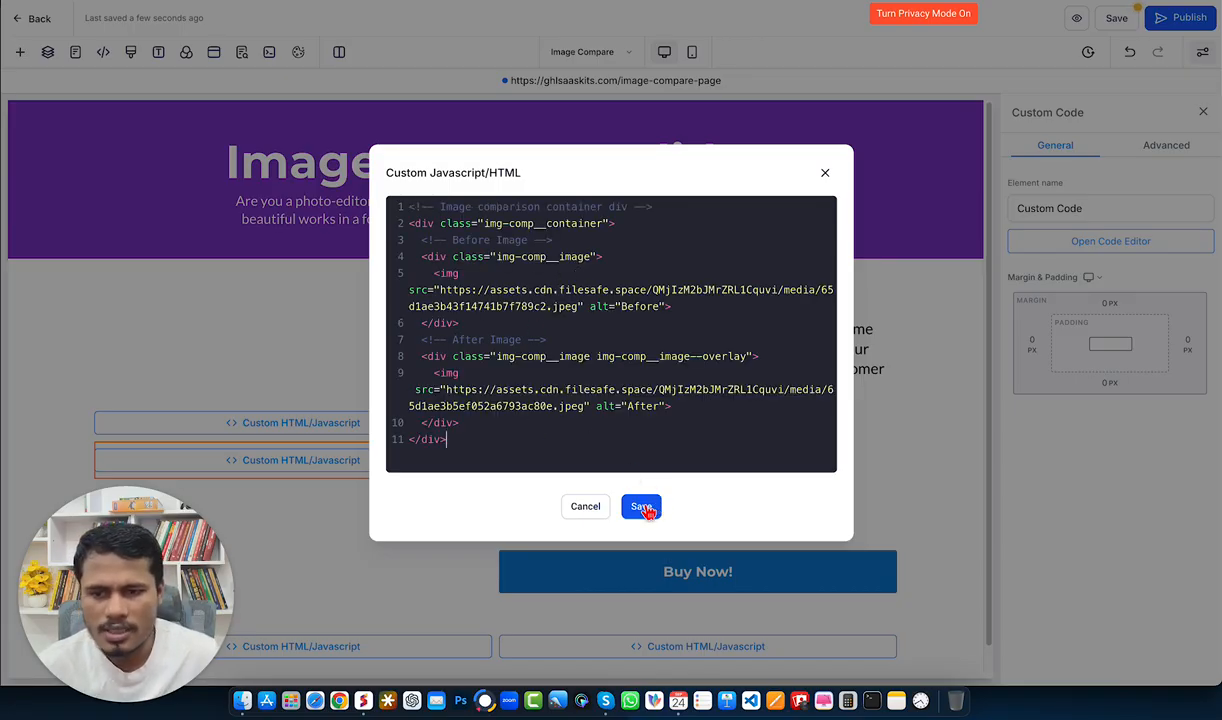
{"action": "left_click", "coordinate": [643, 507]}
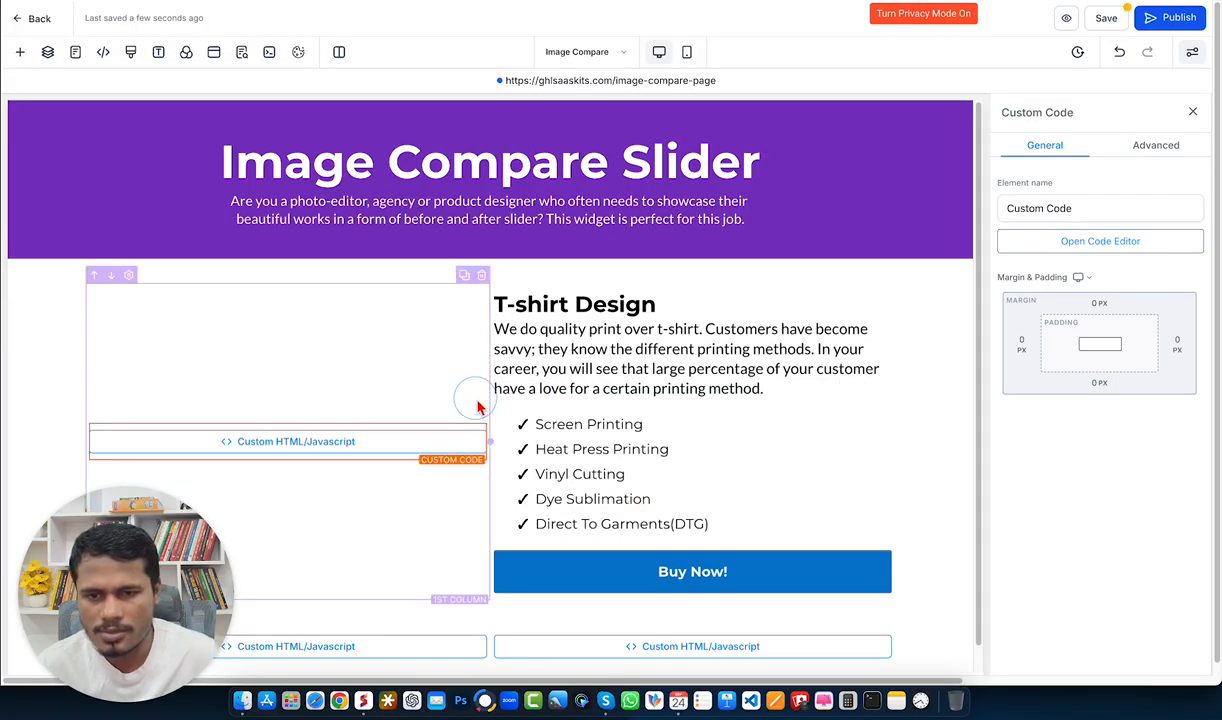
Step: Publish the page, open its live URL and drag the compare slider handle
{"action": "left_click", "coordinate": [1175, 20]}
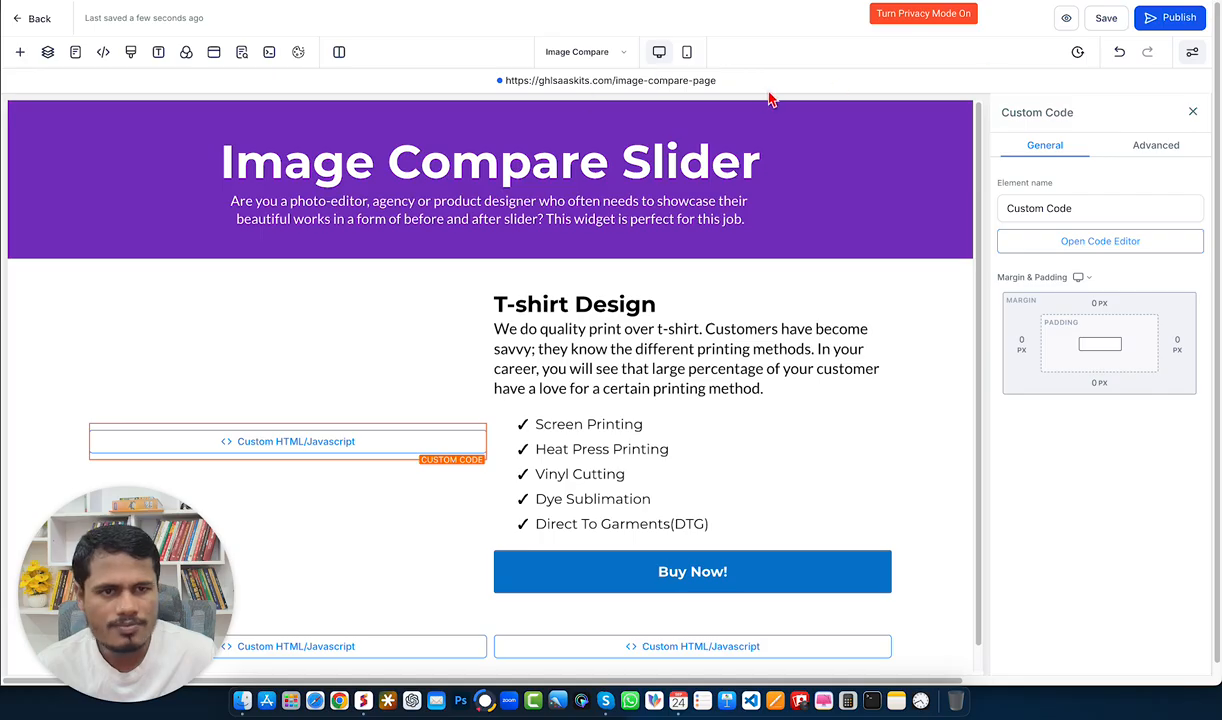
{"action": "left_click", "coordinate": [587, 82]}
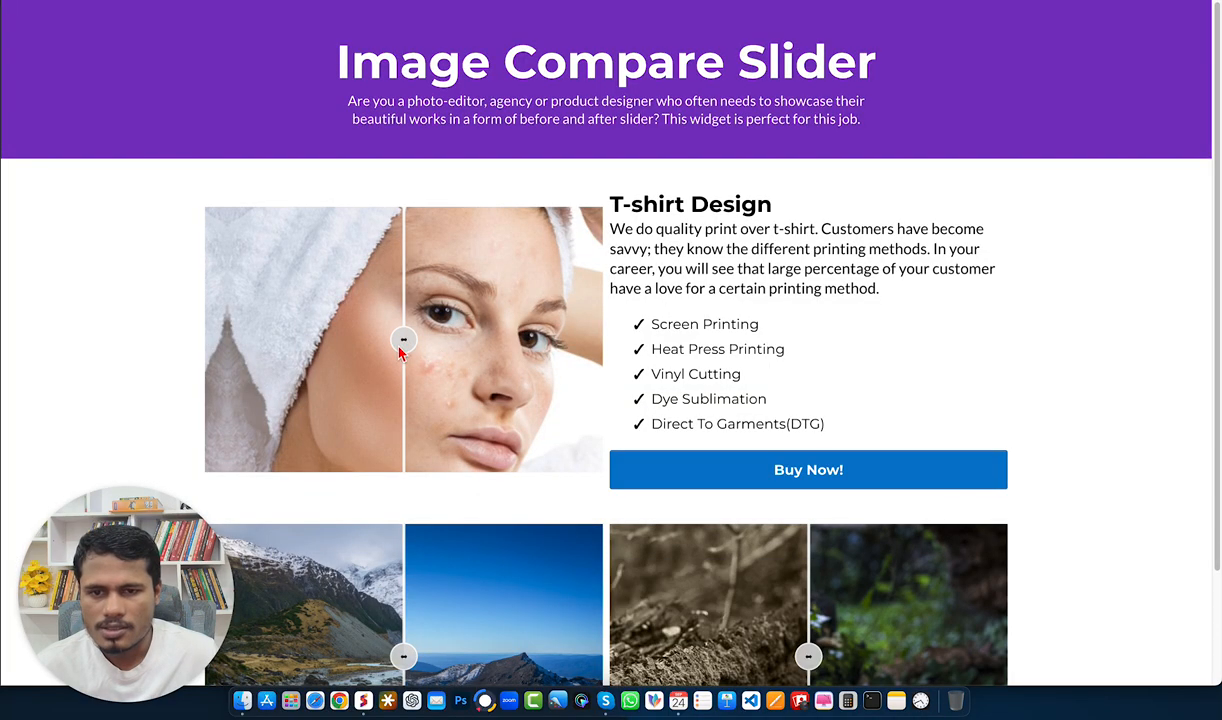
{"action": "mouse_move", "coordinate": [404, 338]}
{"action": "left_mouse_down"}
{"action": "mouse_move", "coordinate": [300, 338]}
{"action": "mouse_move", "coordinate": [461, 356]}
{"action": "mouse_move", "coordinate": [556, 348]}
{"action": "mouse_move", "coordinate": [284, 344]}
{"action": "mouse_move", "coordinate": [412, 338]}
{"action": "left_mouse_up"}
Step: Select the first column and set its right margin to 10 px
{"action": "left_click", "coordinate": [492, 3]}
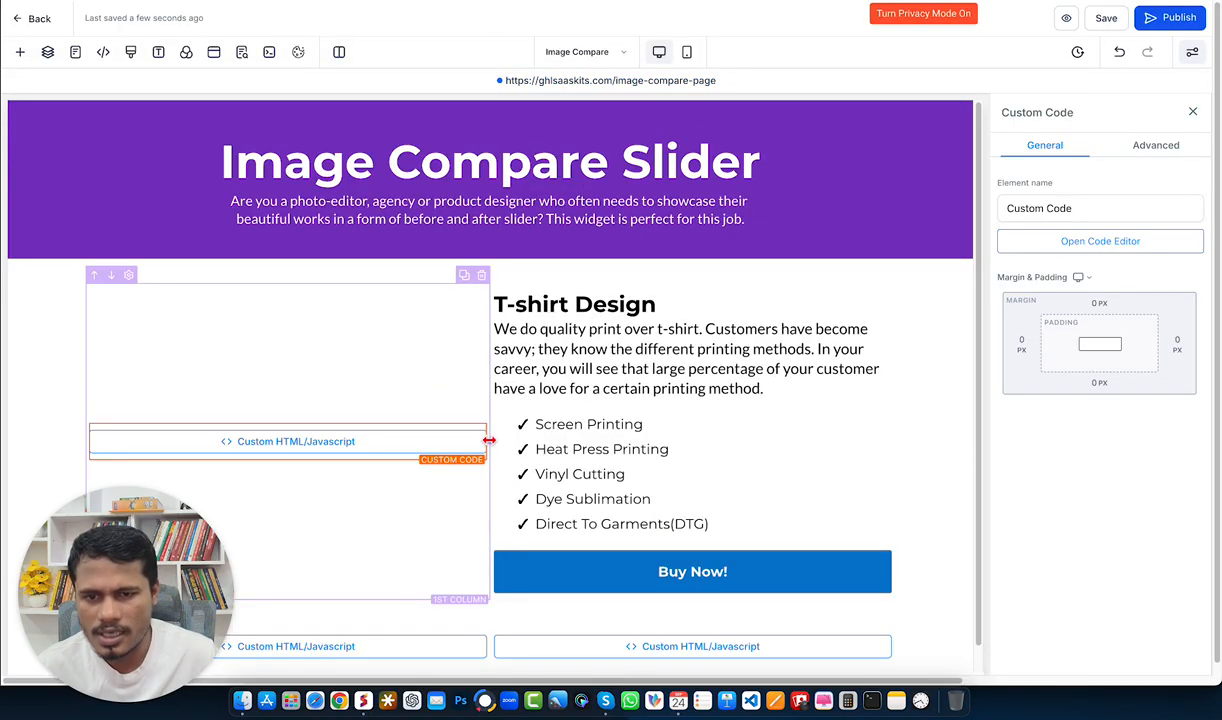
{"action": "left_click", "coordinate": [425, 377]}
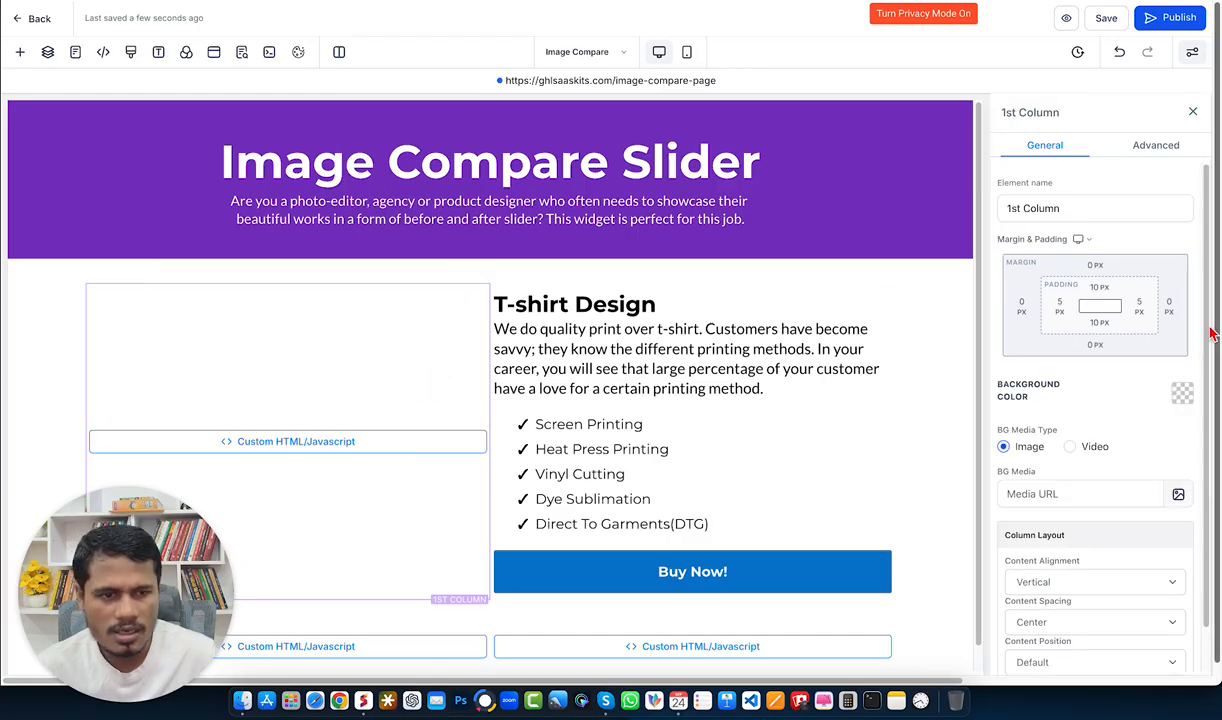
{"action": "left_click", "coordinate": [1177, 307]}
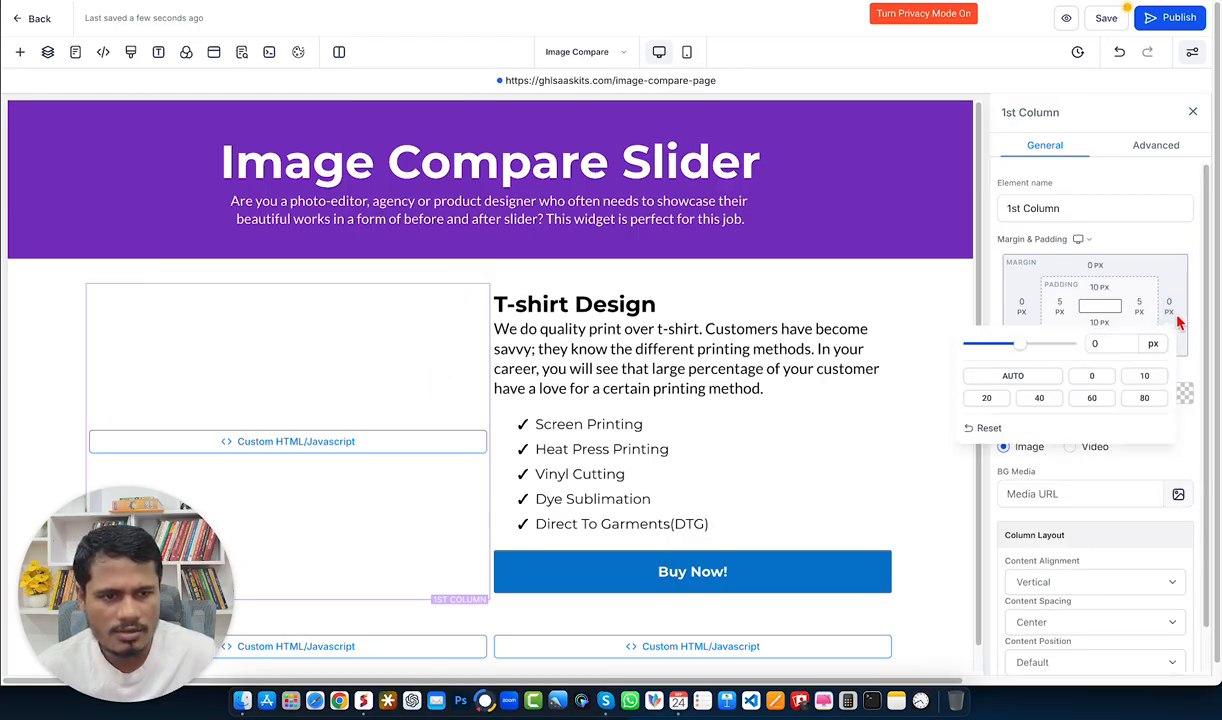
{"action": "left_click", "coordinate": [1147, 377]}
Step: Publish the page again, reload the live page and drag the compare slider handle
{"action": "left_click", "coordinate": [1159, 23]}
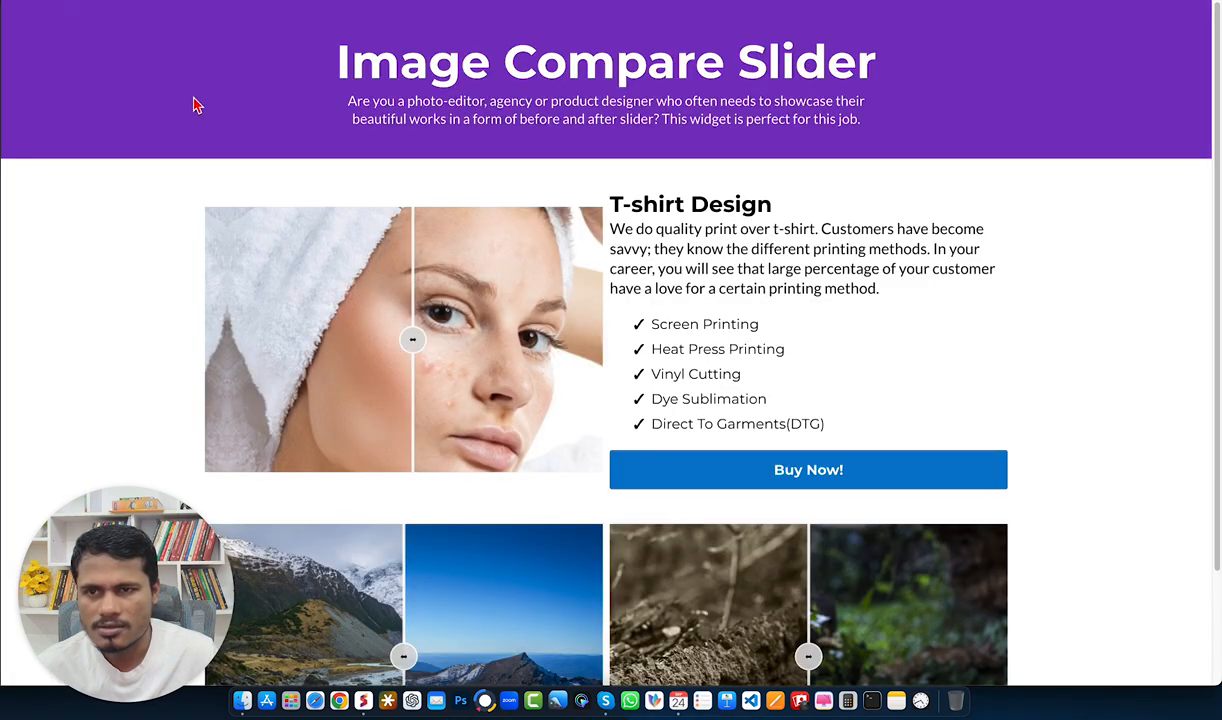
{"action": "key", "text": "super+r"}
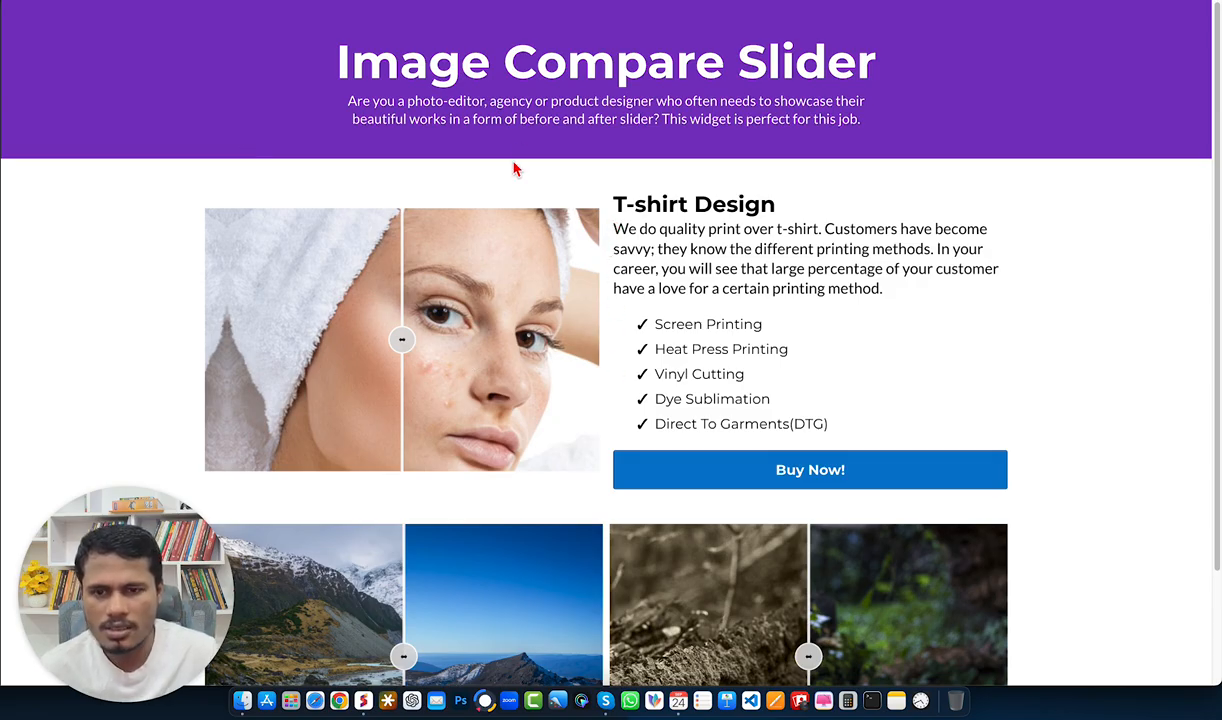
{"action": "mouse_move", "coordinate": [401, 339]}
{"action": "left_mouse_down"}
{"action": "mouse_move", "coordinate": [546, 341]}
{"action": "mouse_move", "coordinate": [300, 341]}
{"action": "mouse_move", "coordinate": [562, 346]}
{"action": "mouse_move", "coordinate": [399, 349]}
{"action": "left_mouse_up"}
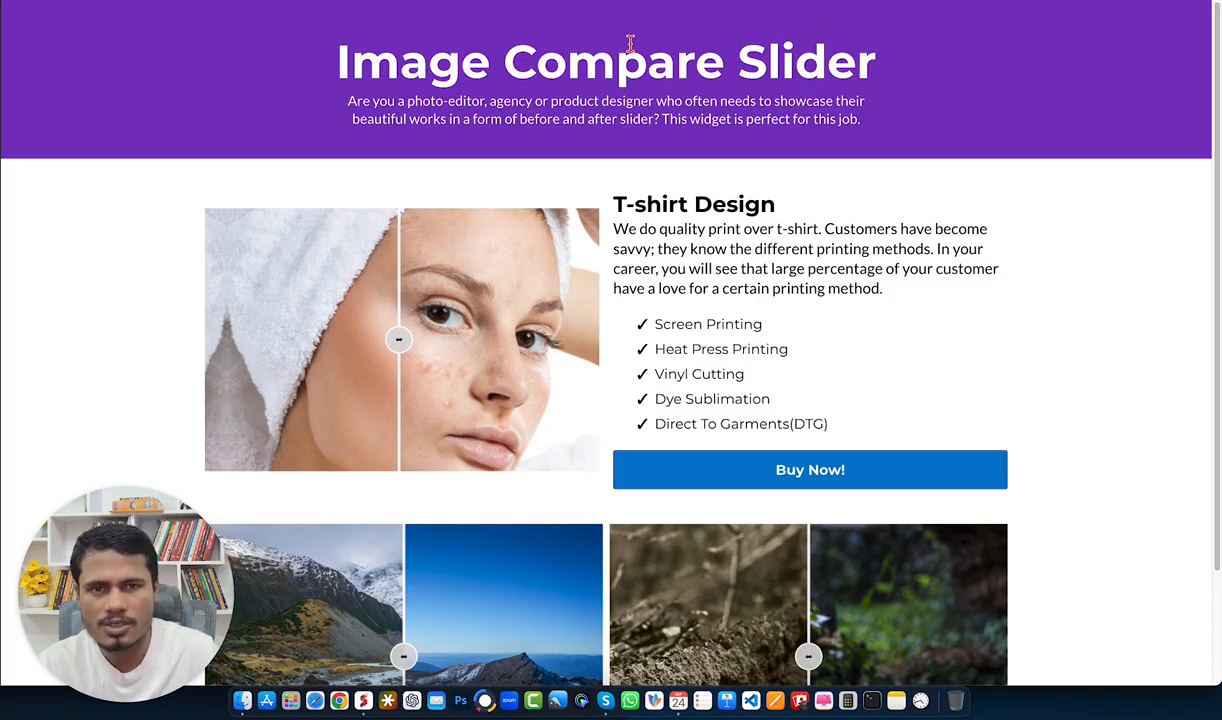
Step: Browse the GHL Saaskits community's Learning and Discussion pages
{"action": "left_click", "coordinate": [910, 1]}
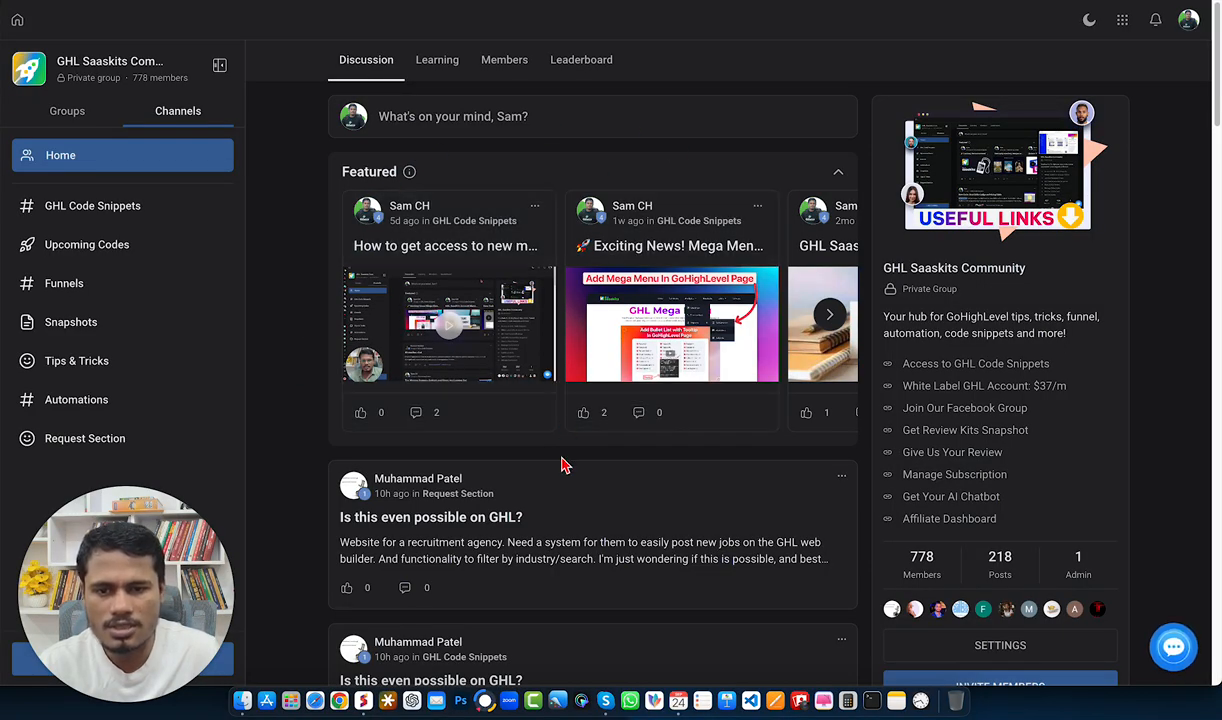
{"action": "left_click", "coordinate": [424, 63]}
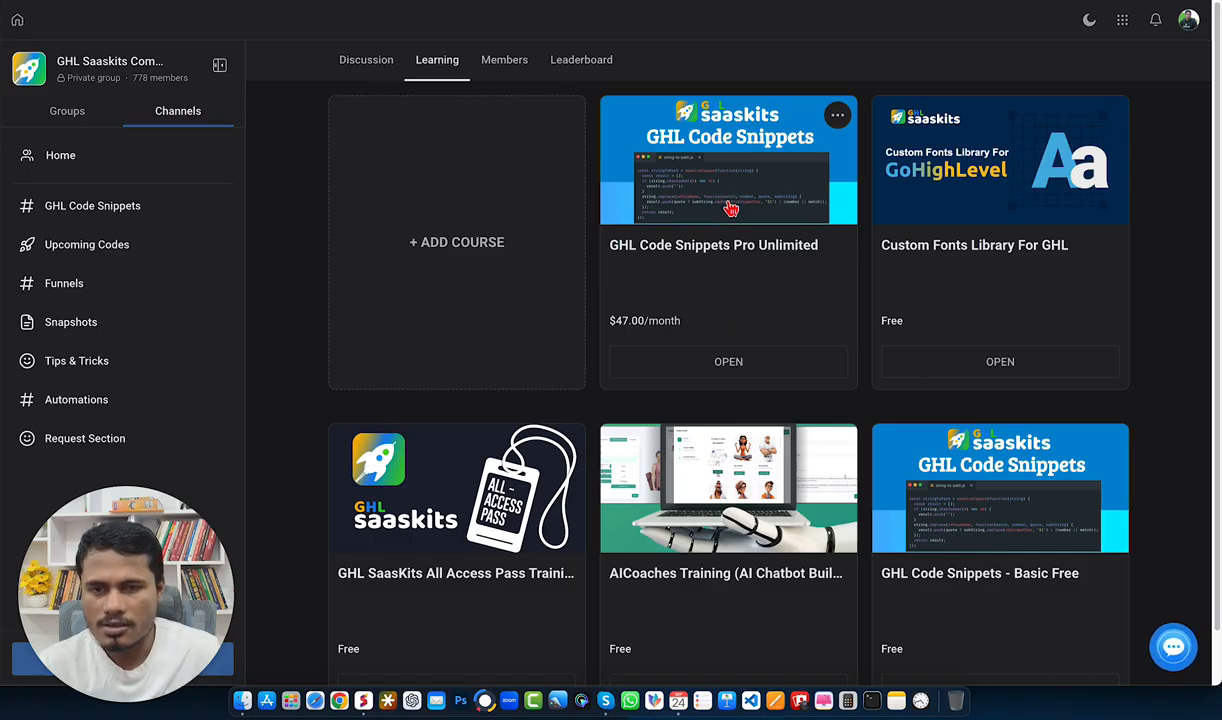
{"action": "left_click", "coordinate": [363, 65]}
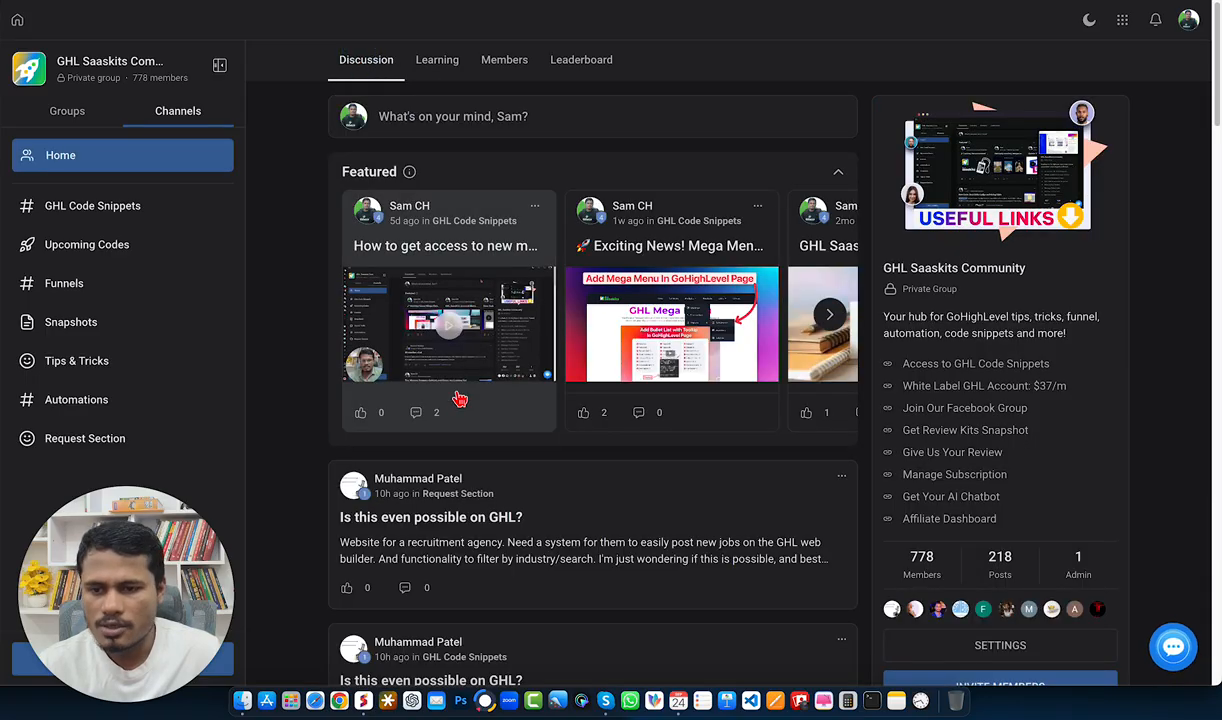
{"action": "scroll", "coordinate": [443, 430], "scroll_direction": "down", "scroll_amount": 1}
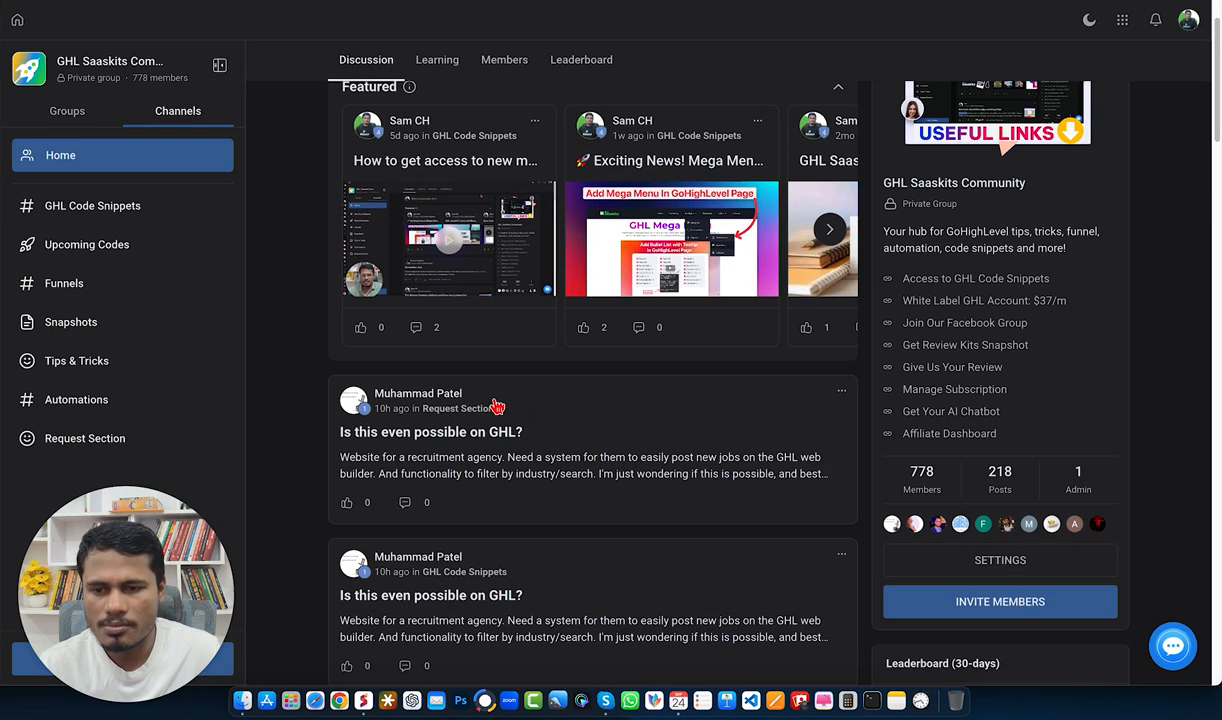
{"action": "scroll", "coordinate": [480, 390], "scroll_direction": "up", "scroll_amount": 2}
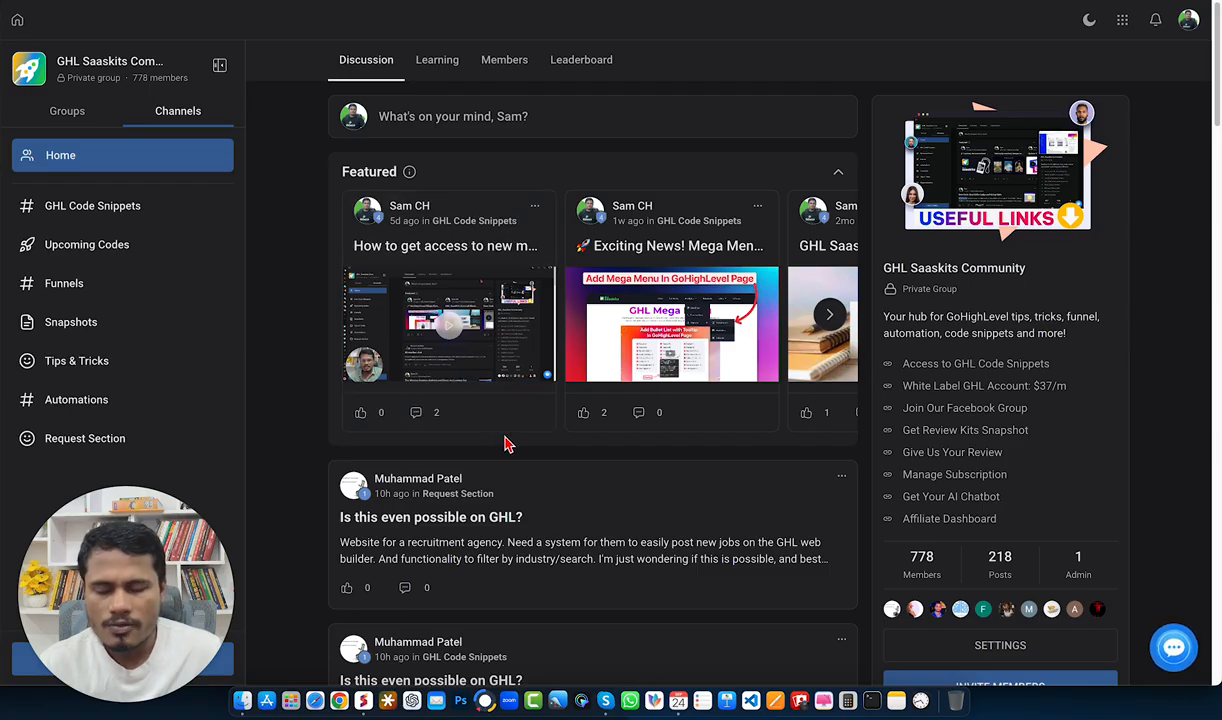